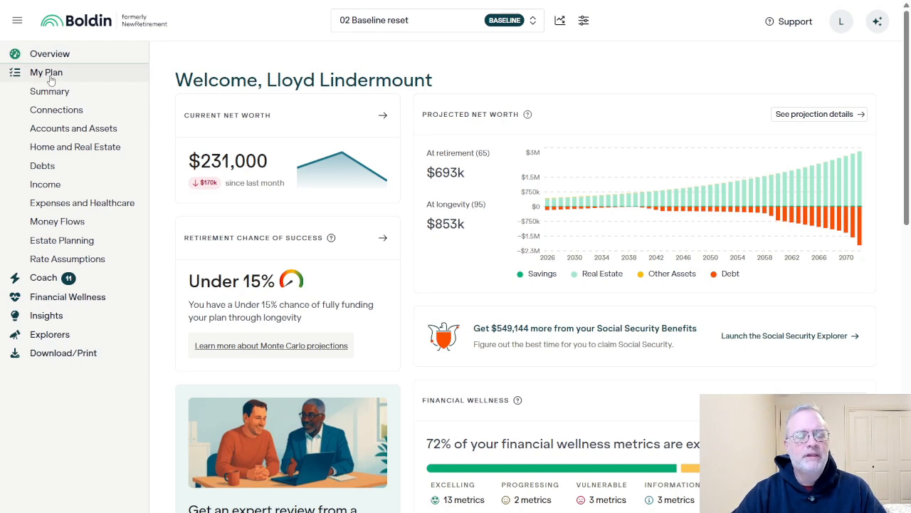
# Start adding a savings account to the plan's Accounts and Assets and choose Checking as its account type
pyautogui.click(60, 133)
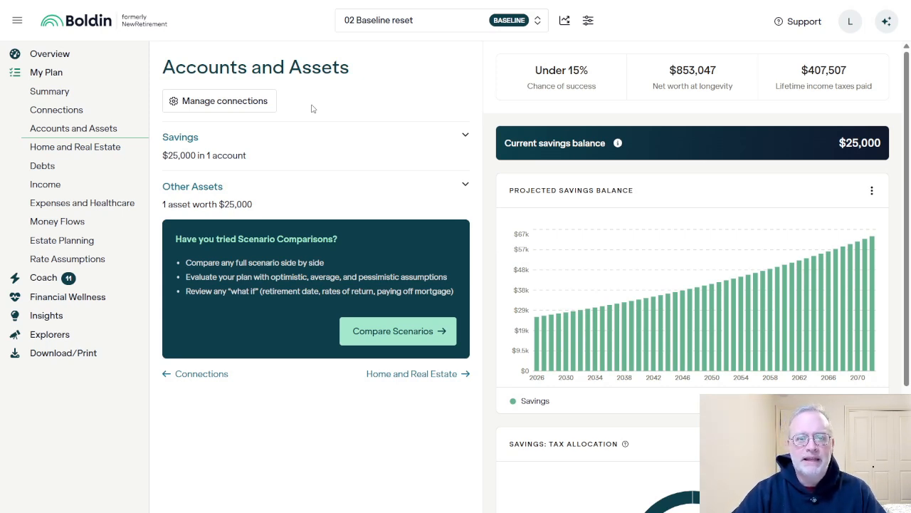
pyautogui.click(465, 137)
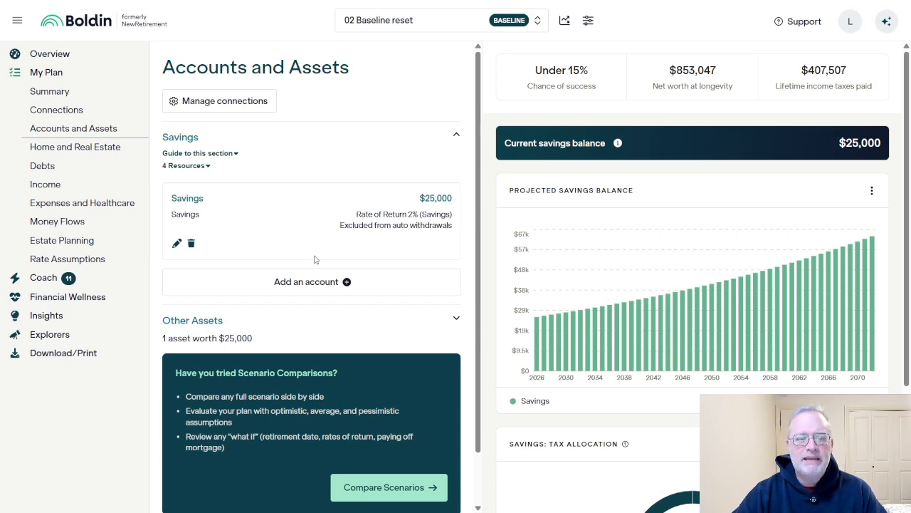
pyautogui.click(316, 284)
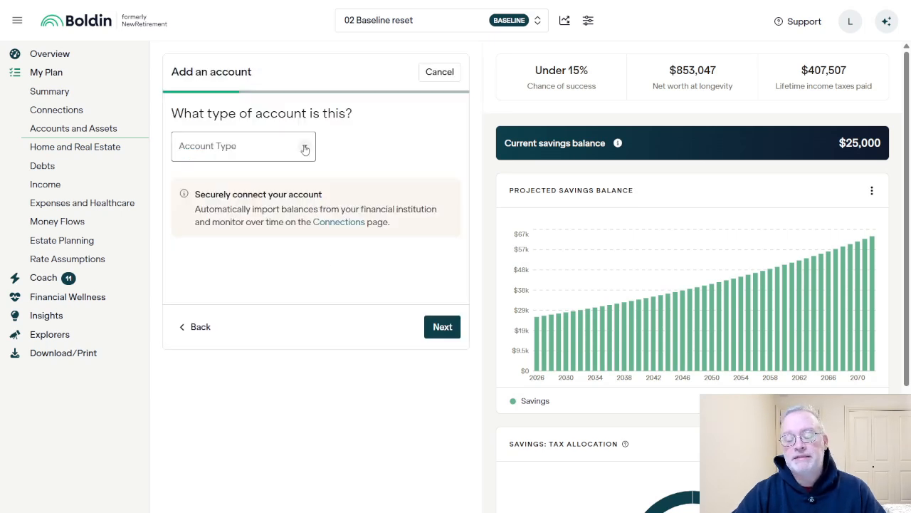
pyautogui.click(207, 328)
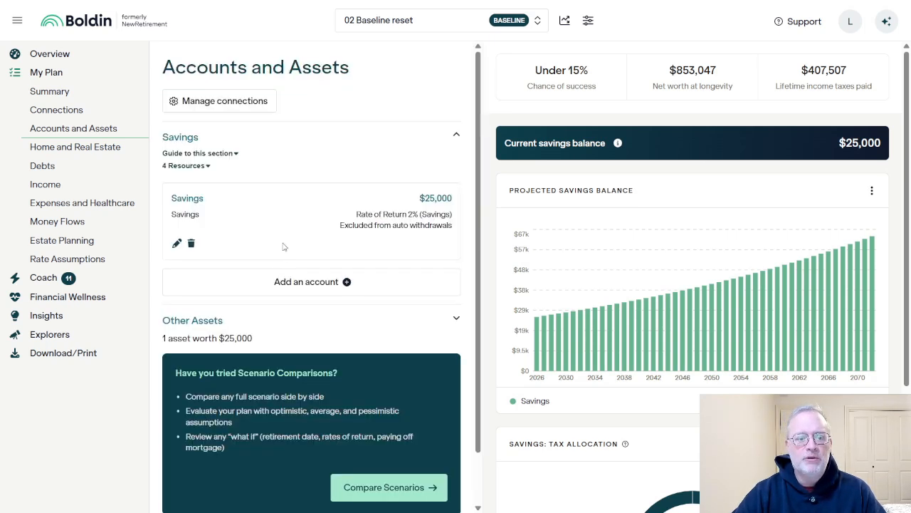
pyautogui.click(350, 285)
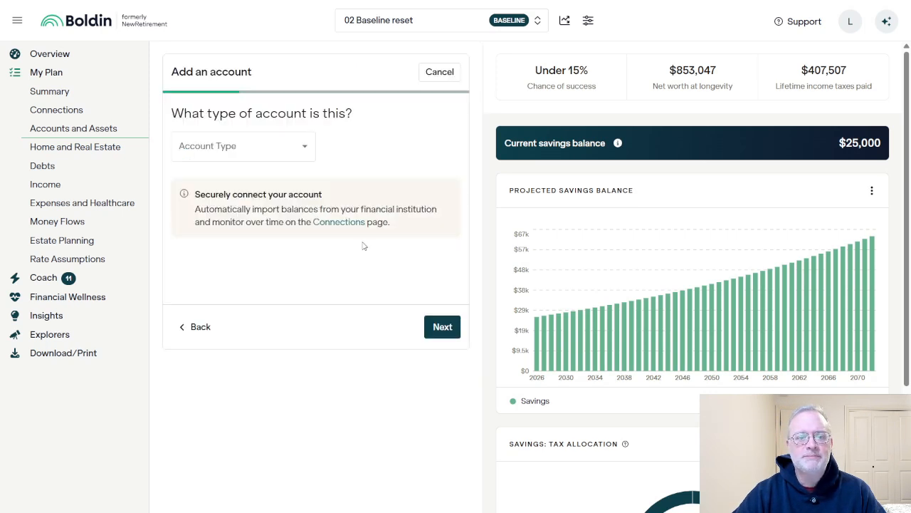
pyautogui.click(304, 148)
pyautogui.scroll(-5, 227, 299)
pyautogui.scroll(5, 227, 304)
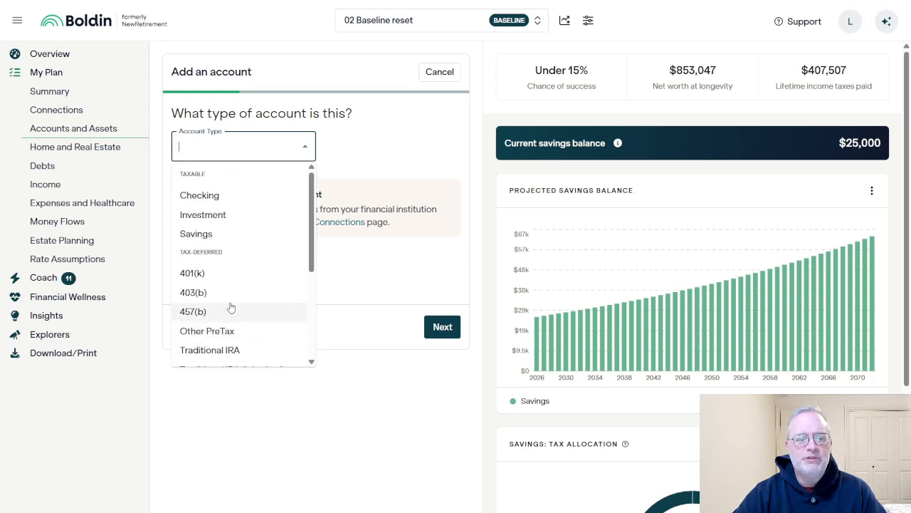
pyautogui.click(212, 198)
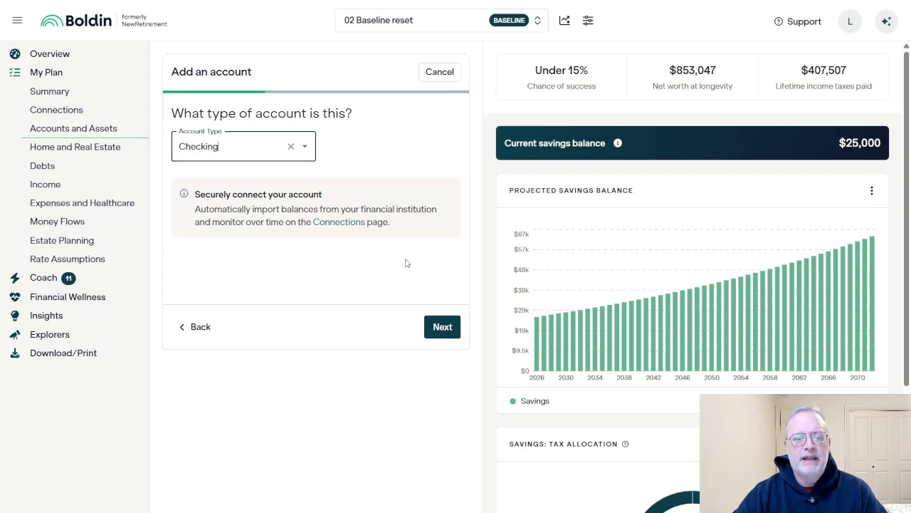
pyautogui.click(446, 332)
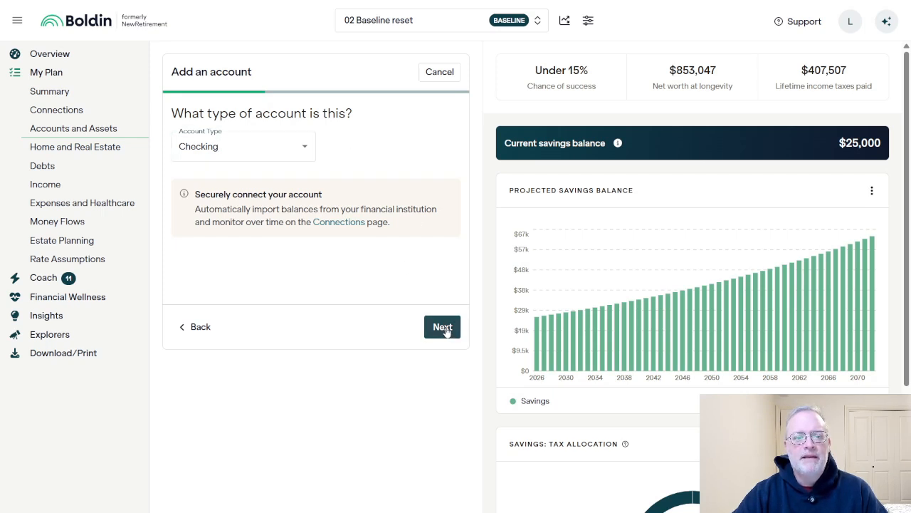
# Name the new account "Checking account" and set its current balance to $2,000
pyautogui.write('Checkin')
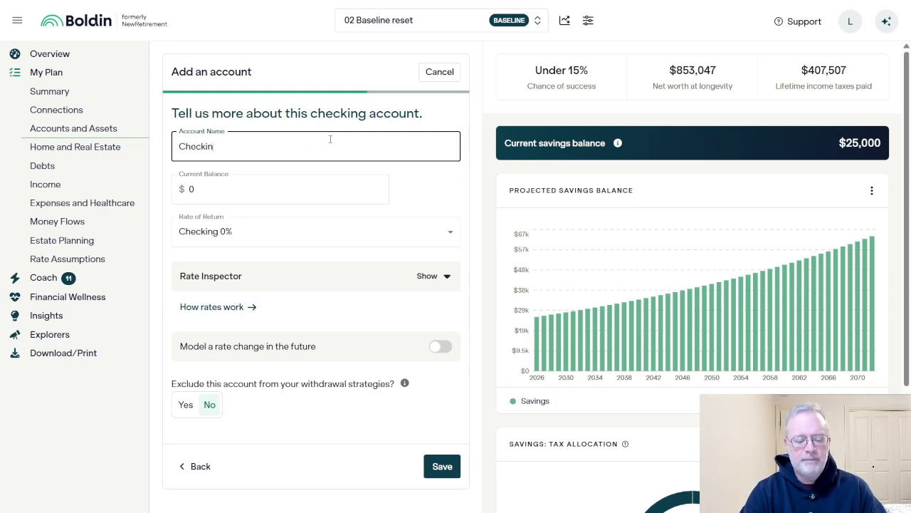
pyautogui.write('g account')
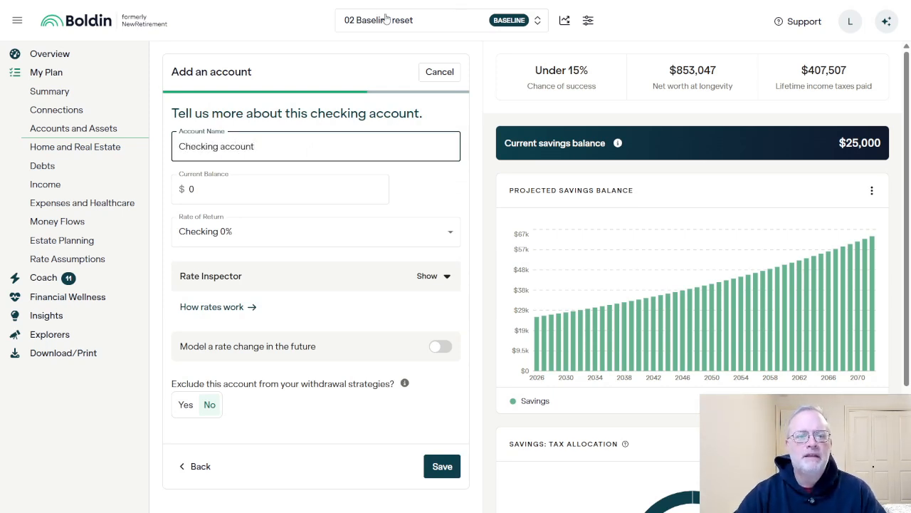
pyautogui.click(263, 192)
pyautogui.write('2000')
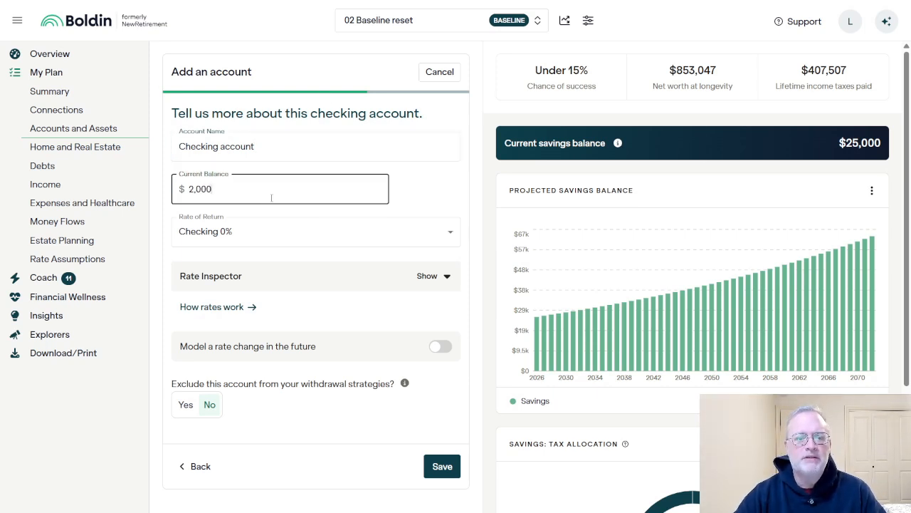
# Try the Custom and Optimistic/Pessimistic rates of return for the checking account, and return it to Checking 0%
pyautogui.click(451, 234)
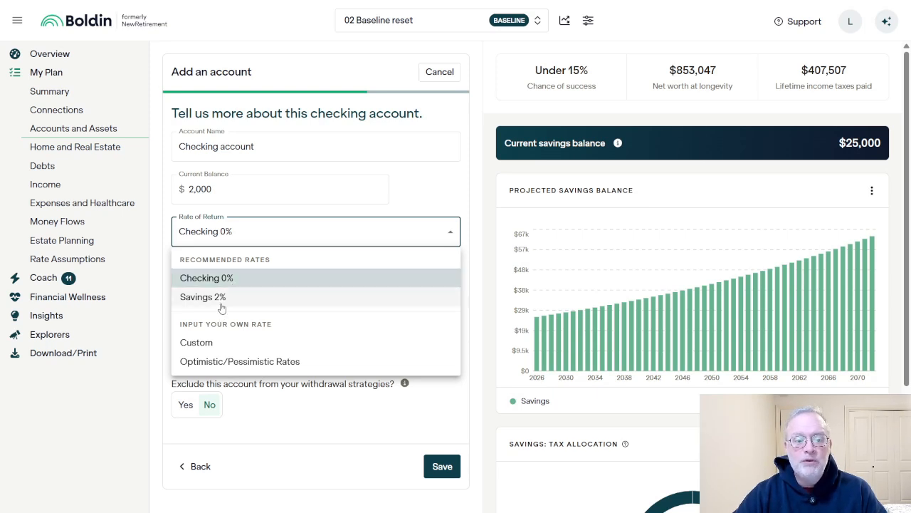
pyautogui.click(202, 345)
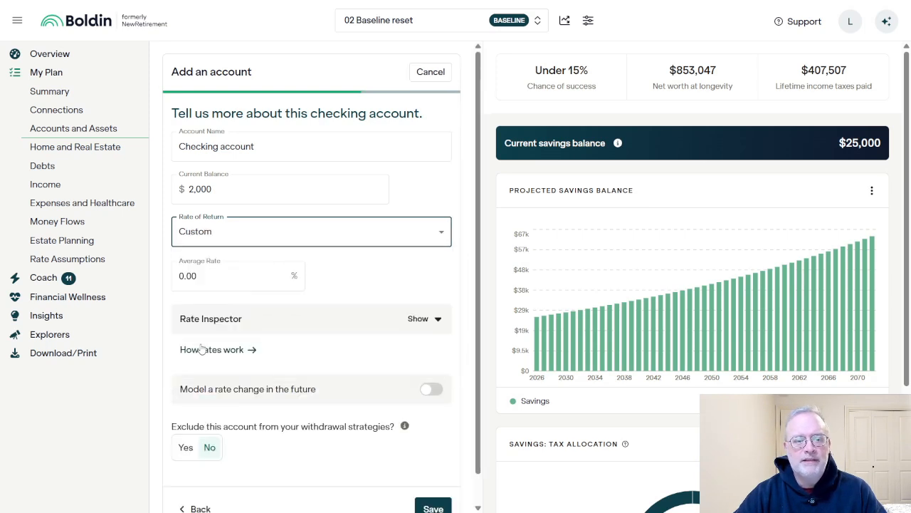
pyautogui.click(440, 232)
pyautogui.click(235, 361)
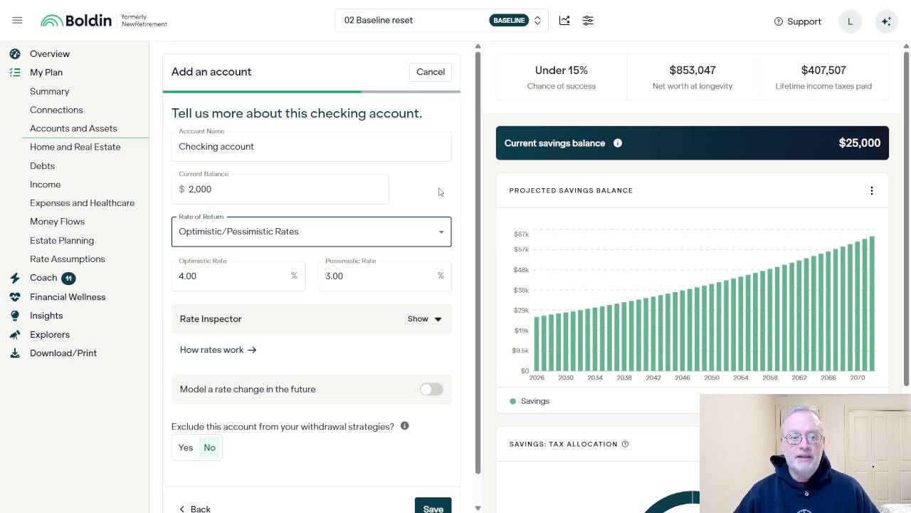
pyautogui.click(439, 234)
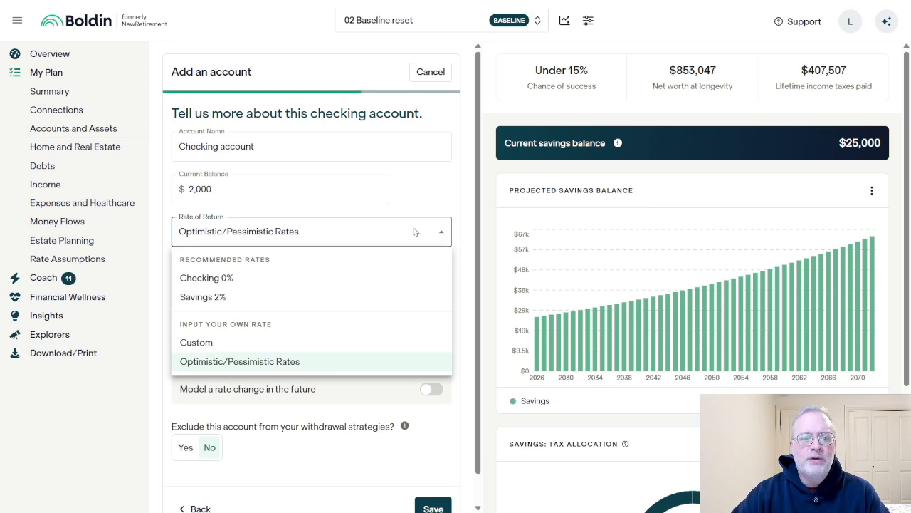
pyautogui.click(257, 278)
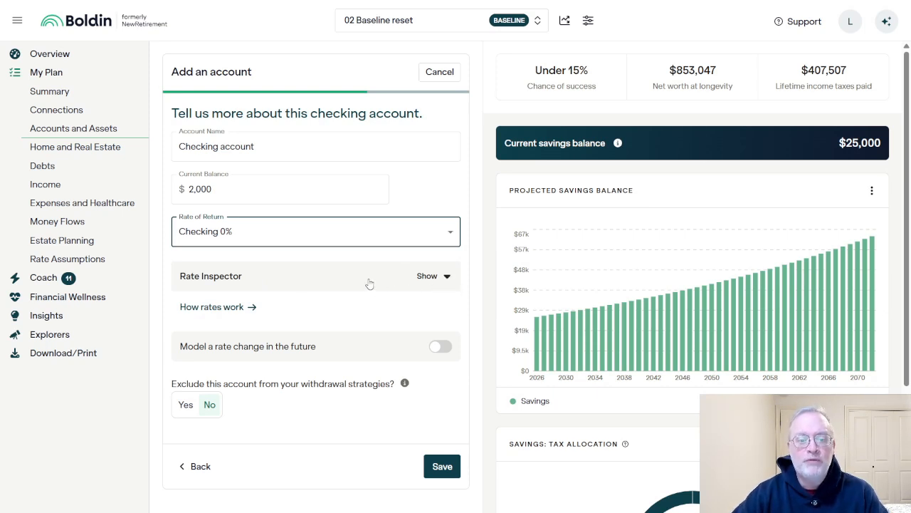
# Review the checking account's Rate Inspector and the explanation of how rates work, and save the account
pyautogui.click(447, 279)
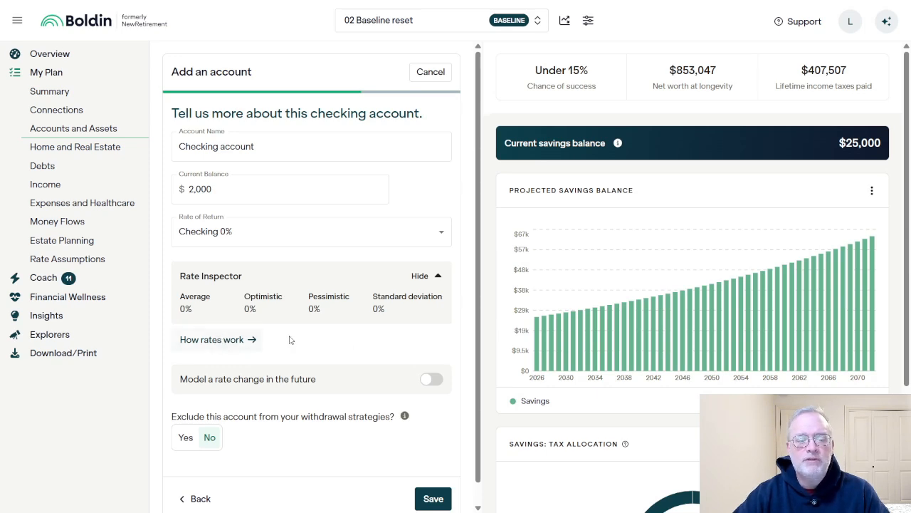
pyautogui.click(241, 342)
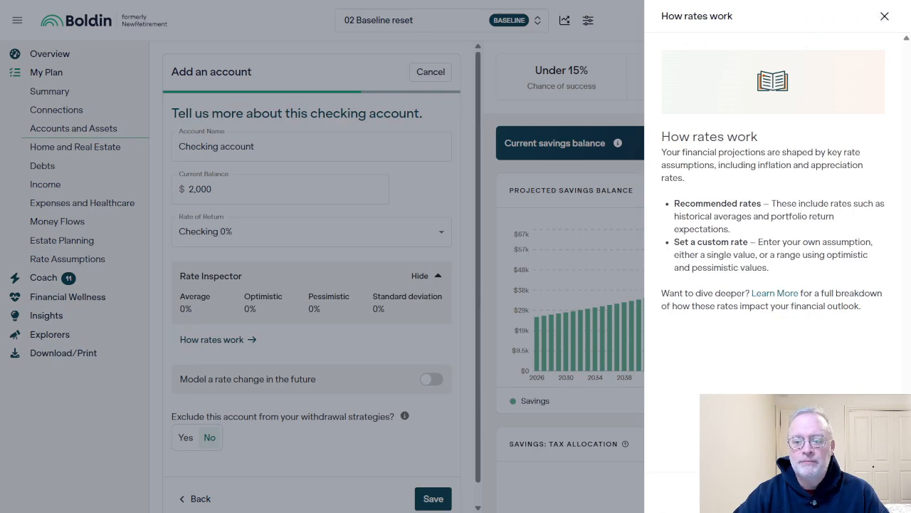
pyautogui.click(884, 16)
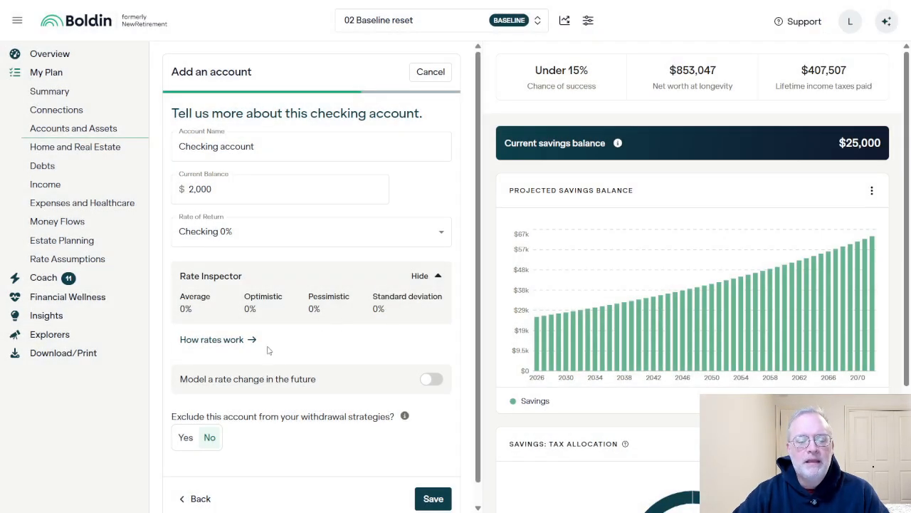
pyautogui.scroll(-1, 308, 440)
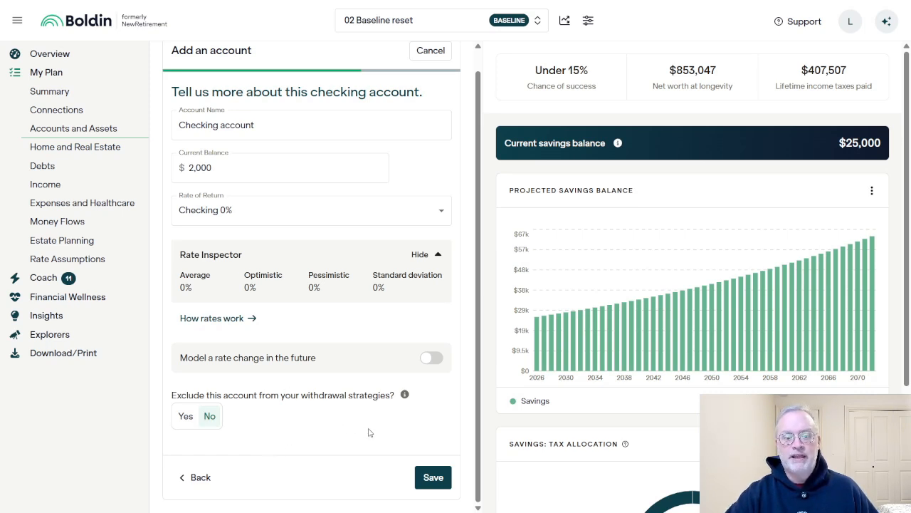
pyautogui.click(436, 478)
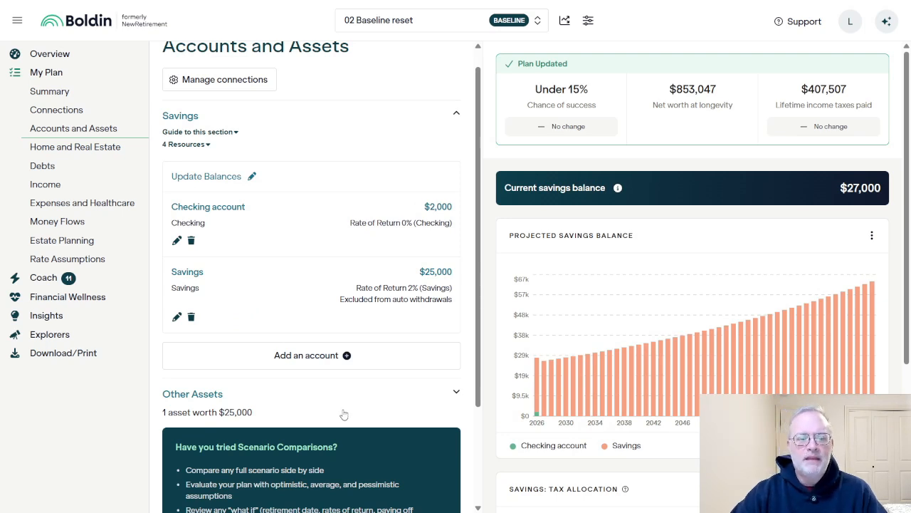
# Start adding another account of type 401(k) that belongs to the plan owner (Me)
pyautogui.click(346, 363)
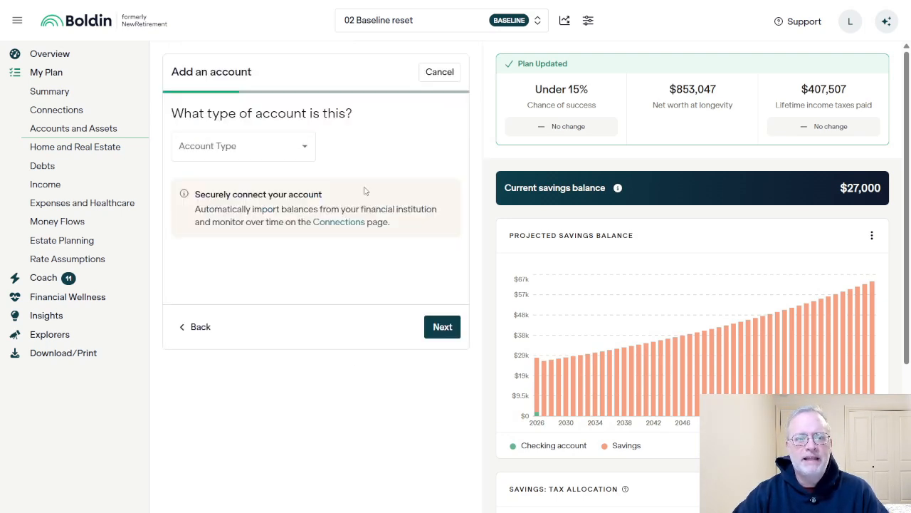
pyautogui.click(302, 149)
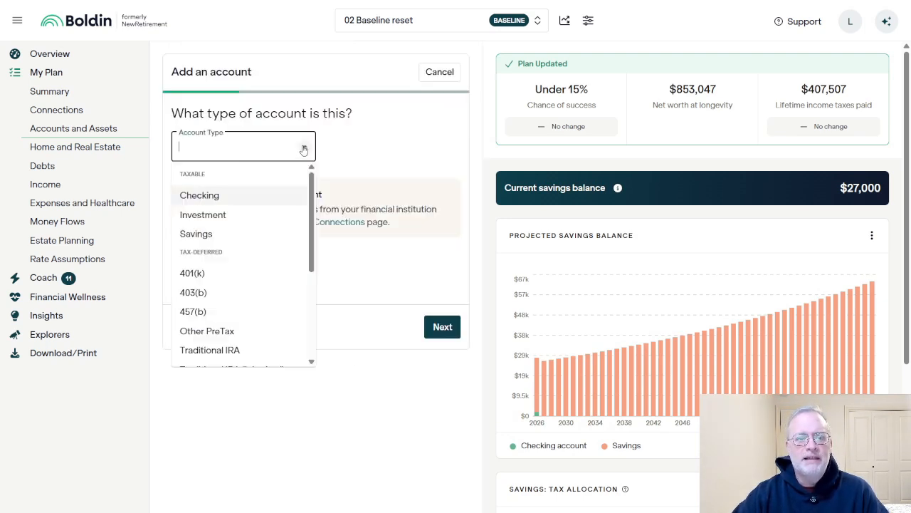
pyautogui.click(200, 273)
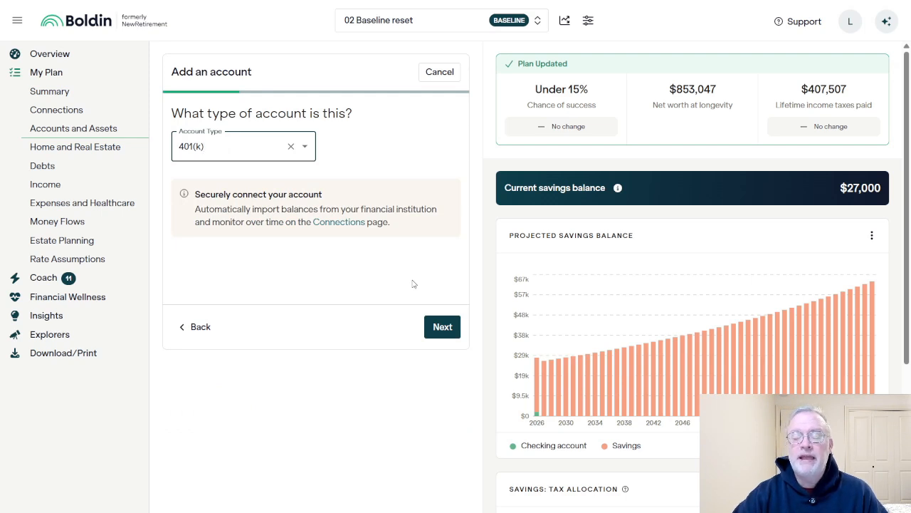
pyautogui.click(440, 327)
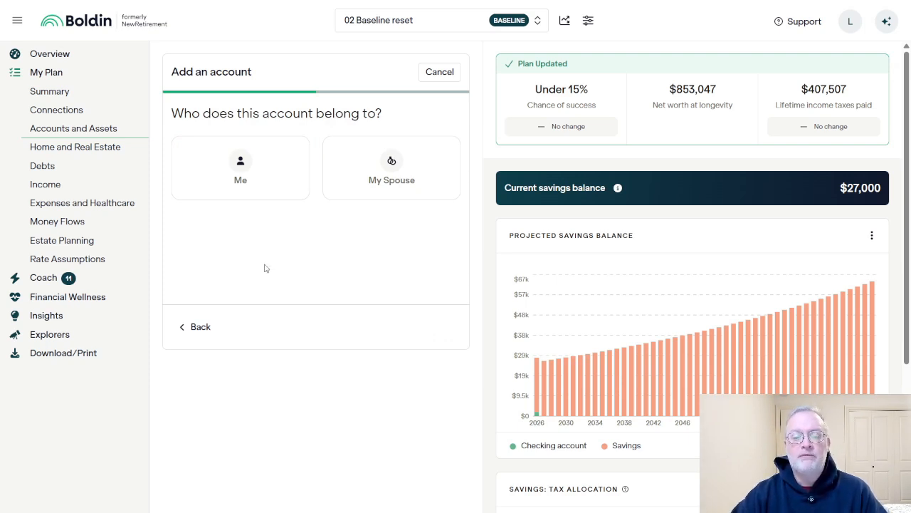
pyautogui.click(271, 174)
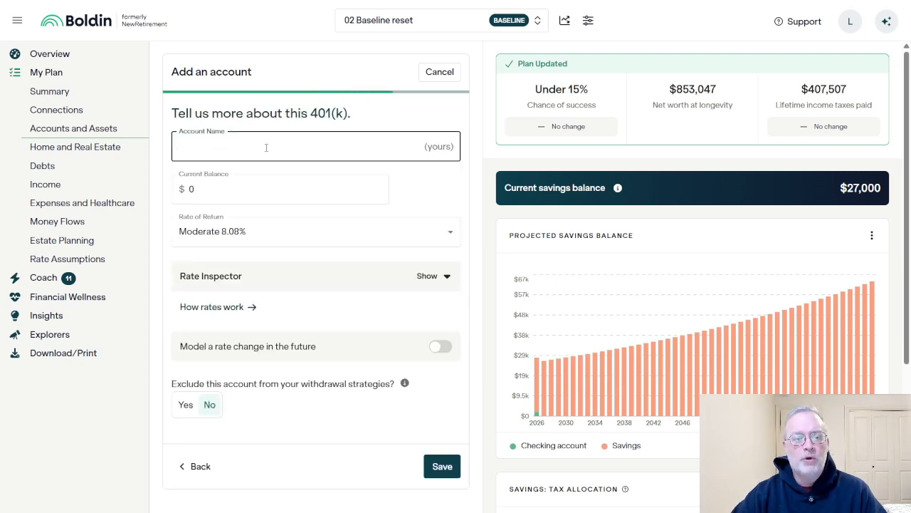
# Name the account with the owner's first name plus "401(k) from IBM" and set its current balance to $150,000
pyautogui.write('Lloy')
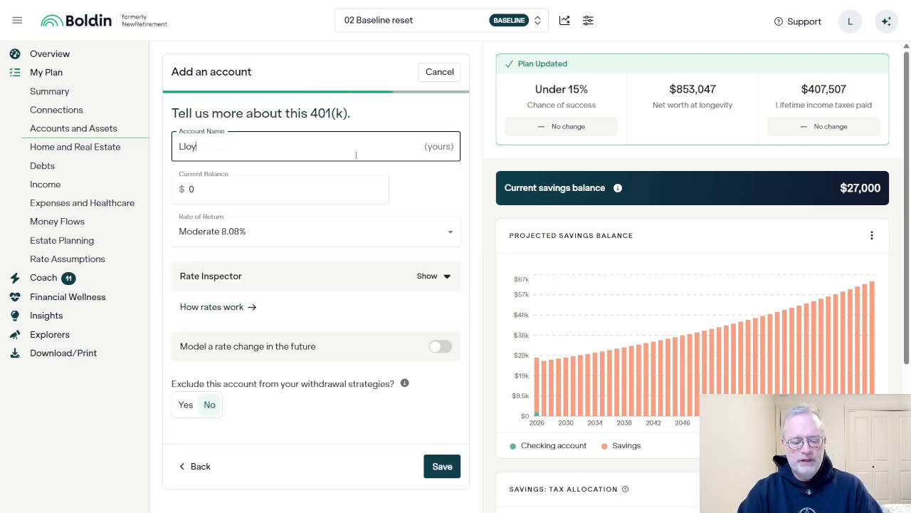
pyautogui.write("d's 401(k) from ")
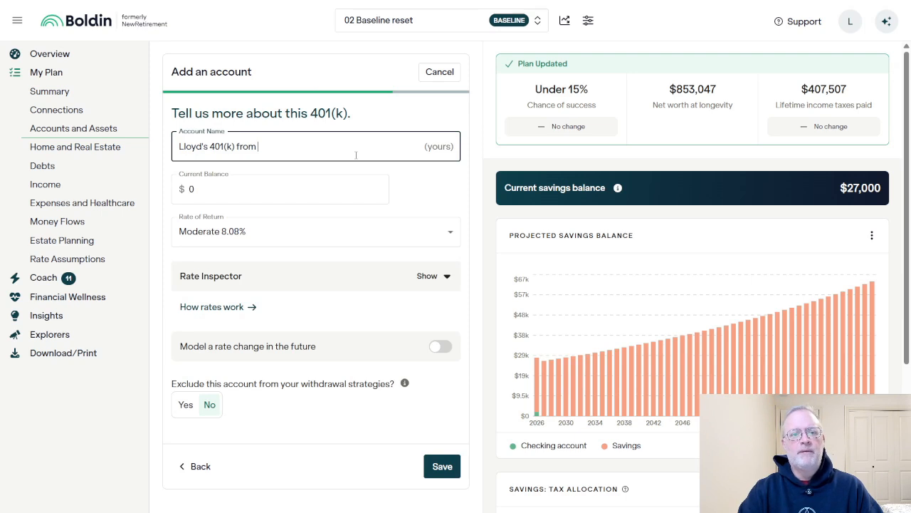
pyautogui.write('IBM')
pyautogui.press('Tab')
pyautogui.write('150,000')
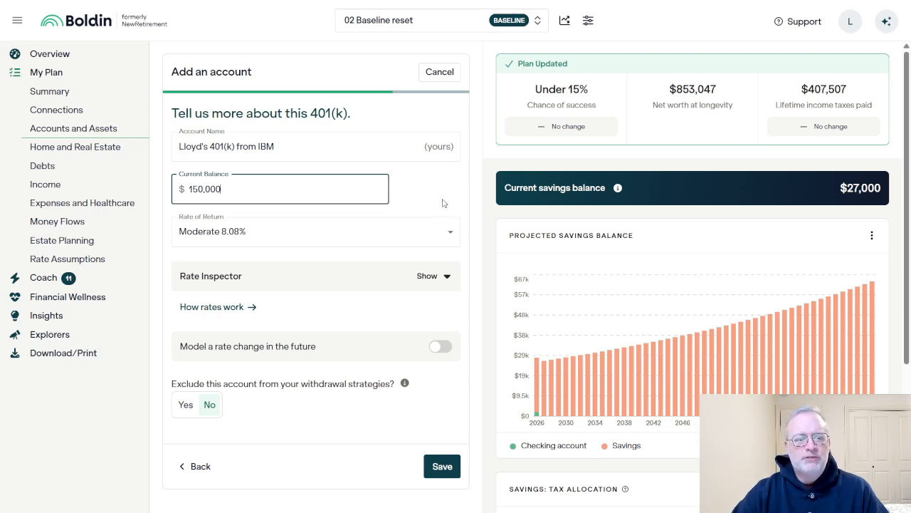
# Set the 401(k)'s rate of return to Moderately Aggressive 8.8% and save the account
pyautogui.click(452, 235)
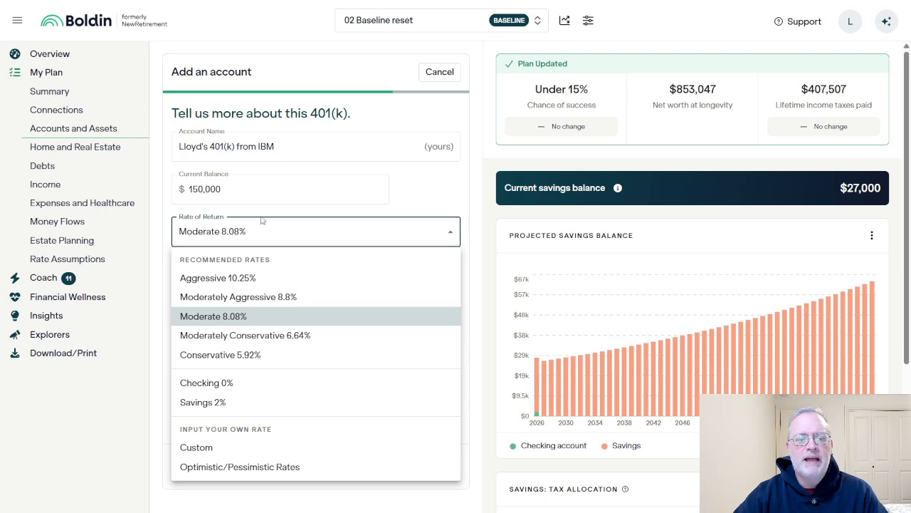
pyautogui.click(256, 304)
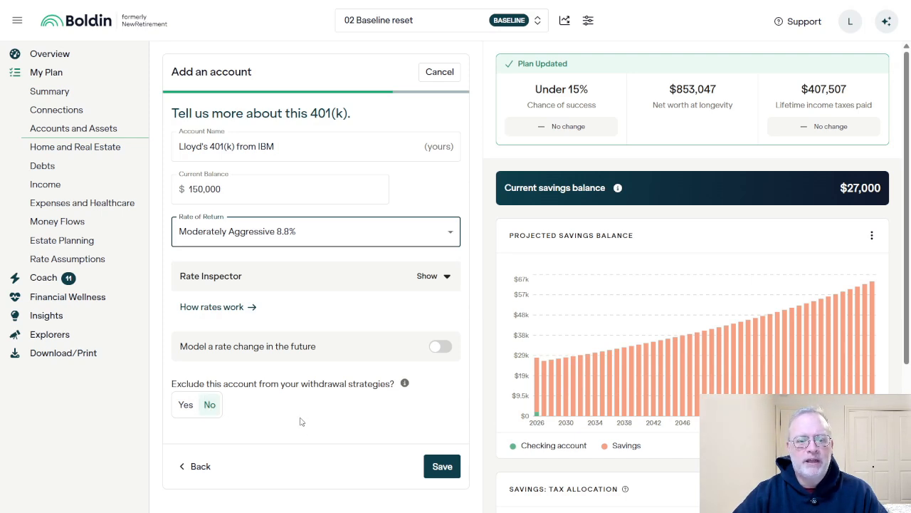
pyautogui.click(442, 466)
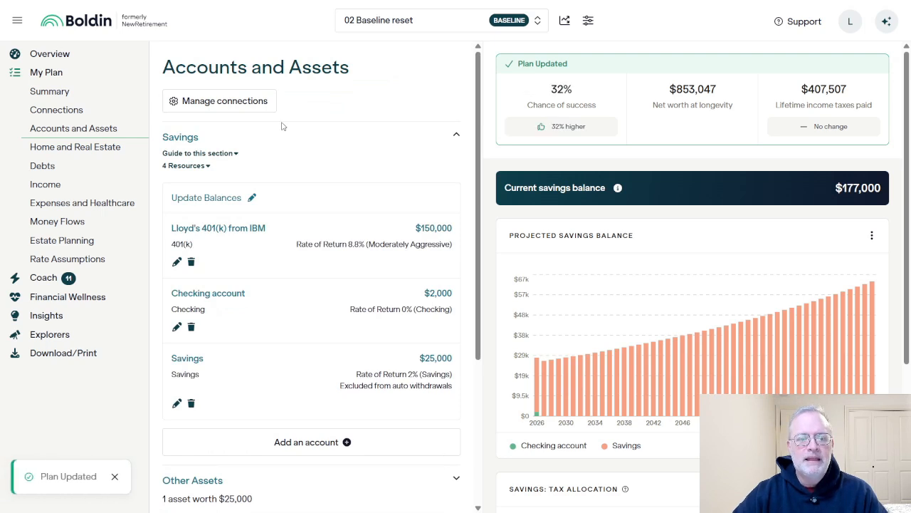
# Start adding a second 401(k) account that belongs to the plan owner (Me)
pyautogui.click(342, 443)
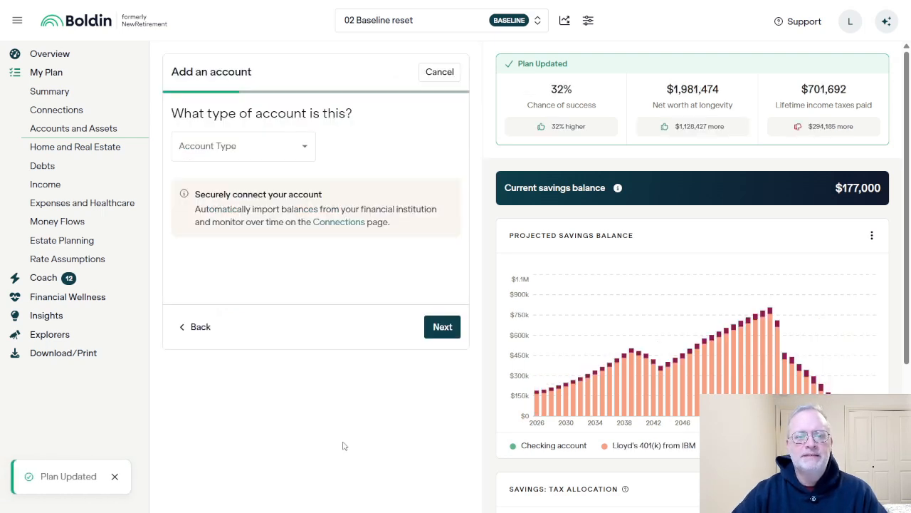
pyautogui.click(304, 147)
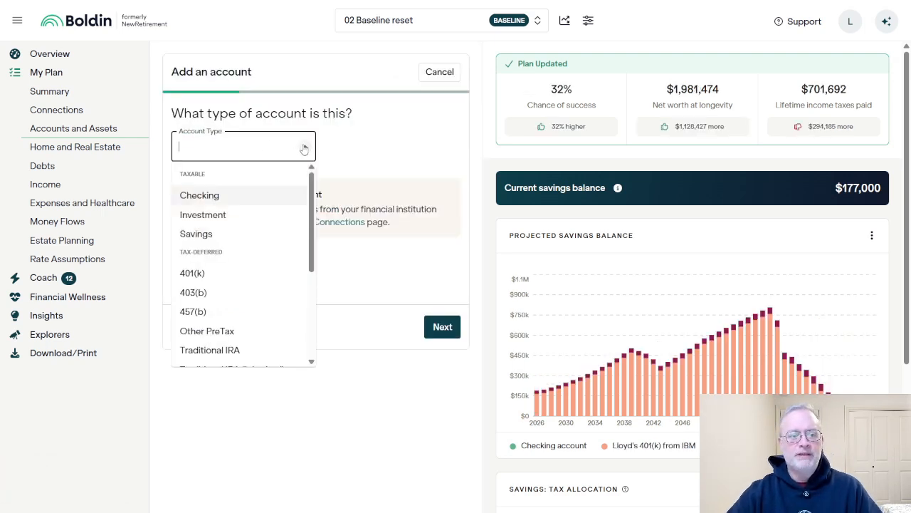
pyautogui.click(202, 271)
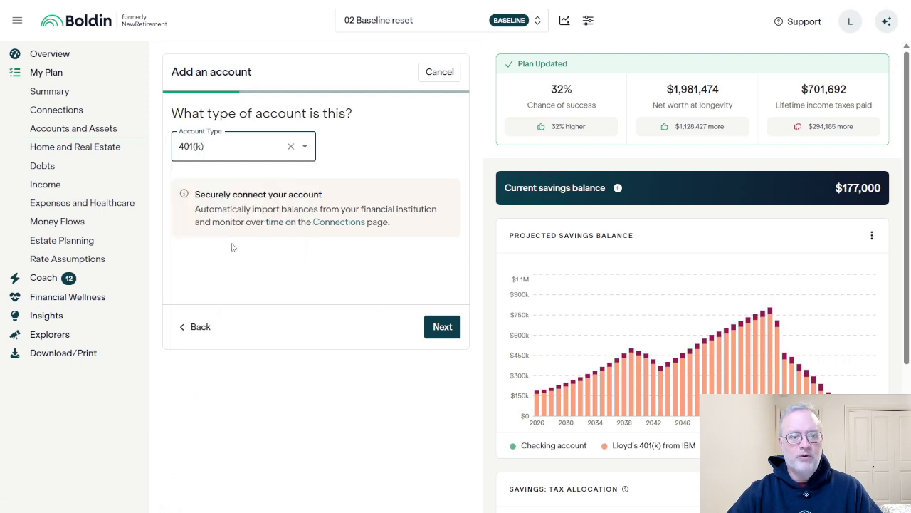
pyautogui.click(436, 327)
pyautogui.click(258, 175)
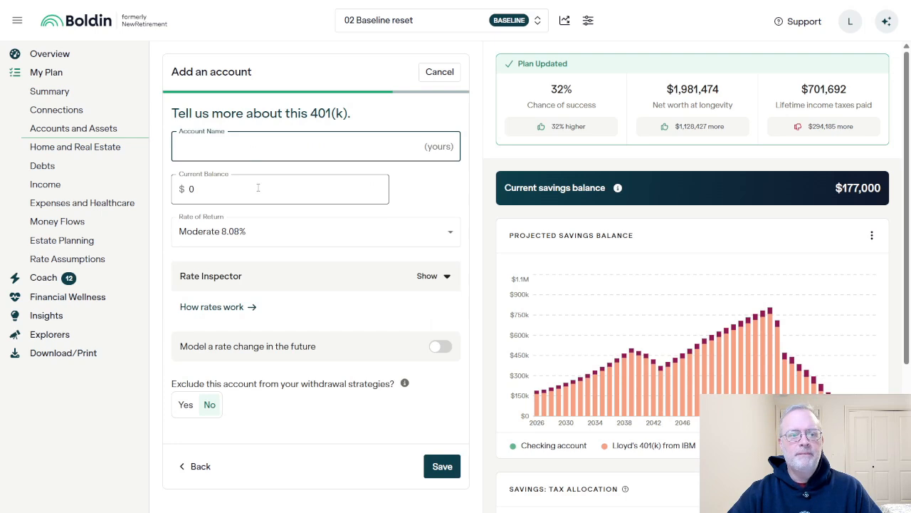
# Name the account with the owner's first name plus "401k at American Airlines" and set its current balance to $90,000
pyautogui.write('L')
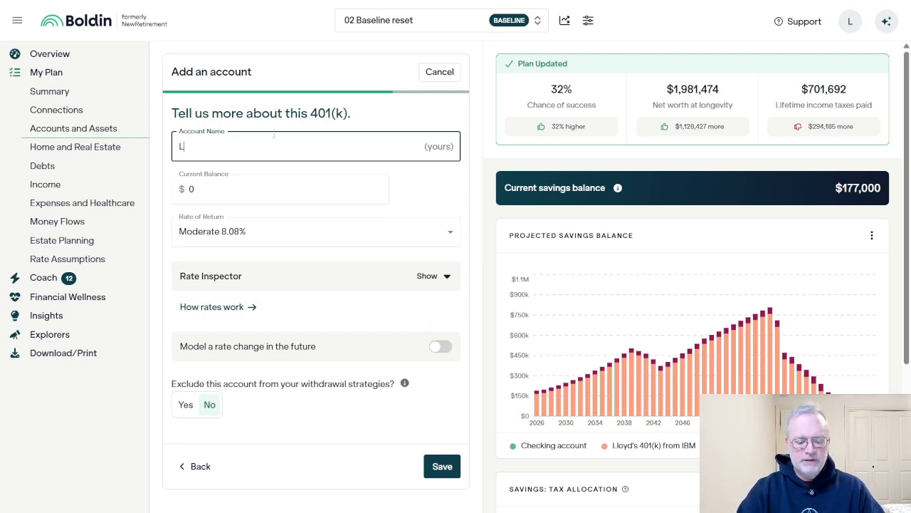
pyautogui.write("loyd's 4")
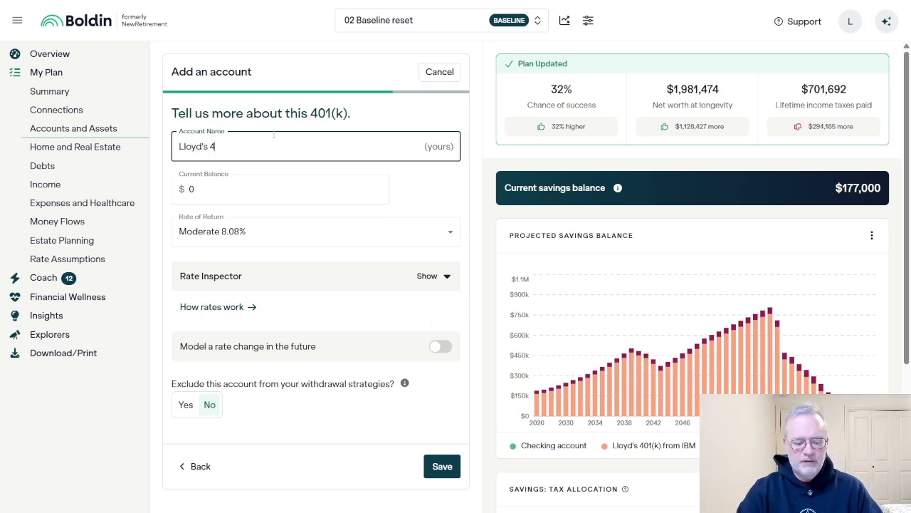
pyautogui.write('01k at')
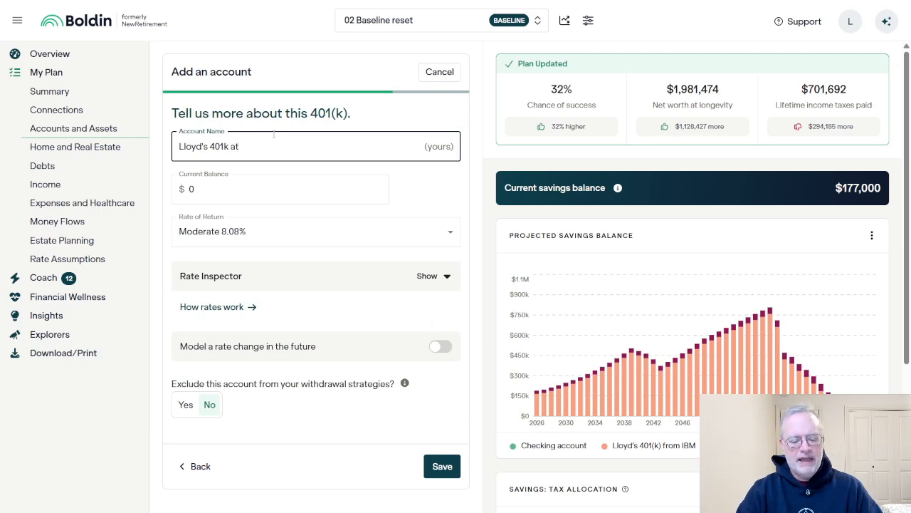
pyautogui.write(' A')
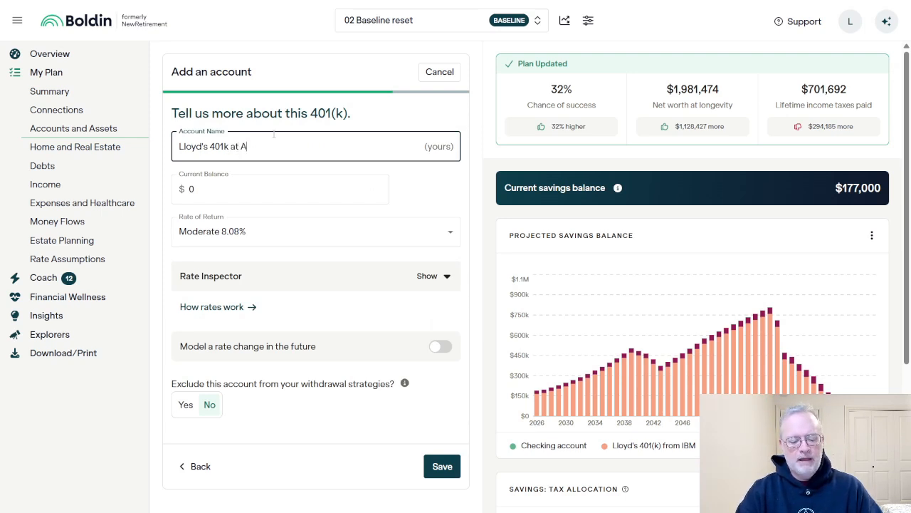
pyautogui.write('merican Airlines')
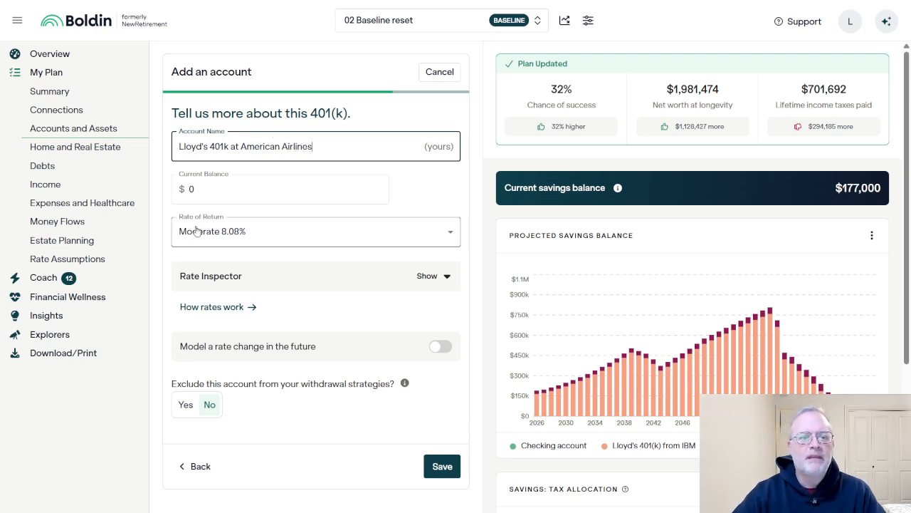
pyautogui.click(285, 190)
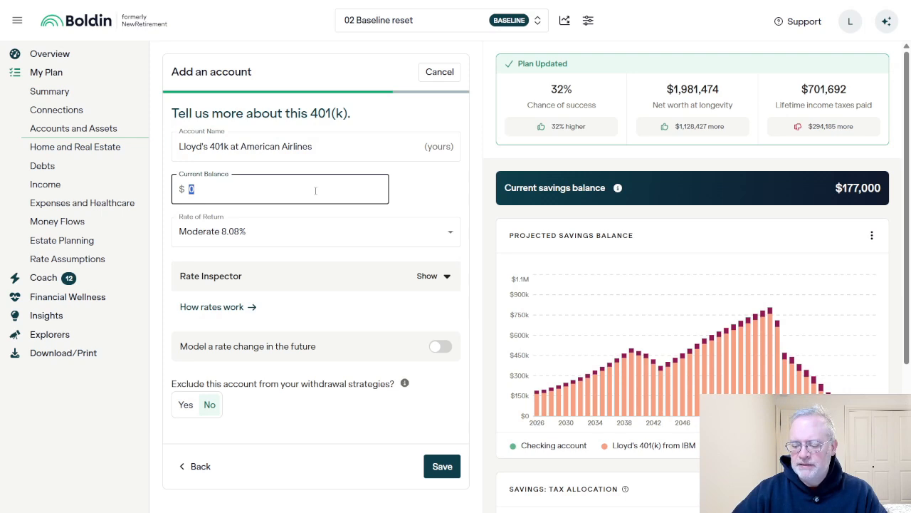
pyautogui.write('900000')
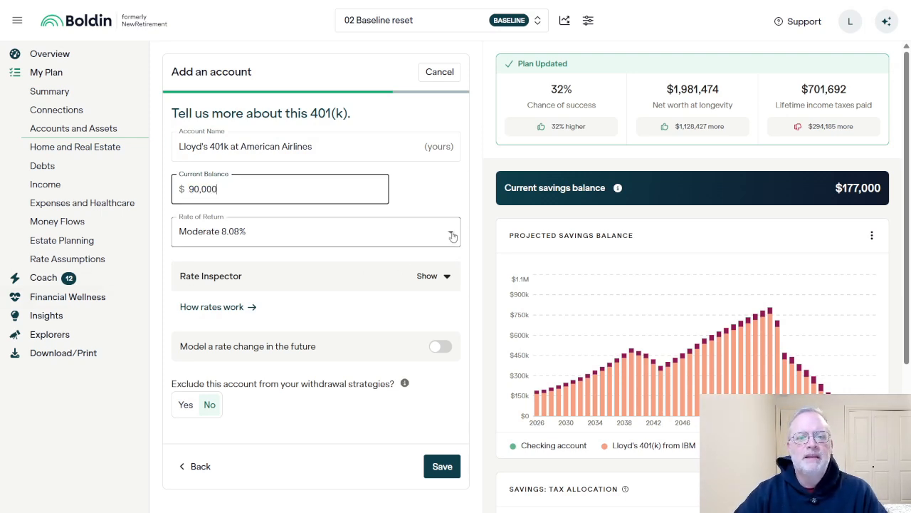
# Compare the Rate Inspector figures for the Moderate 8.08%, Aggressive 10.25% and Conservative 5.92% rates of return
pyautogui.click(450, 232)
pyautogui.click(234, 316)
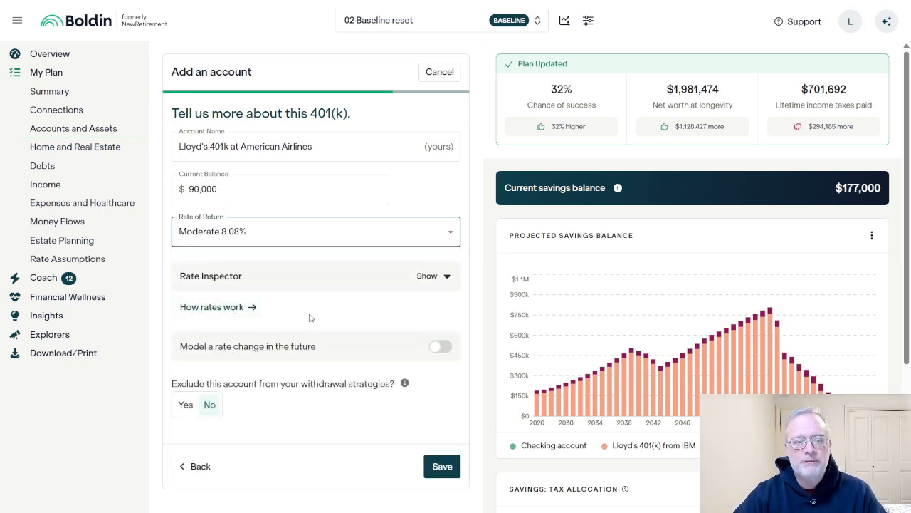
pyautogui.click(447, 278)
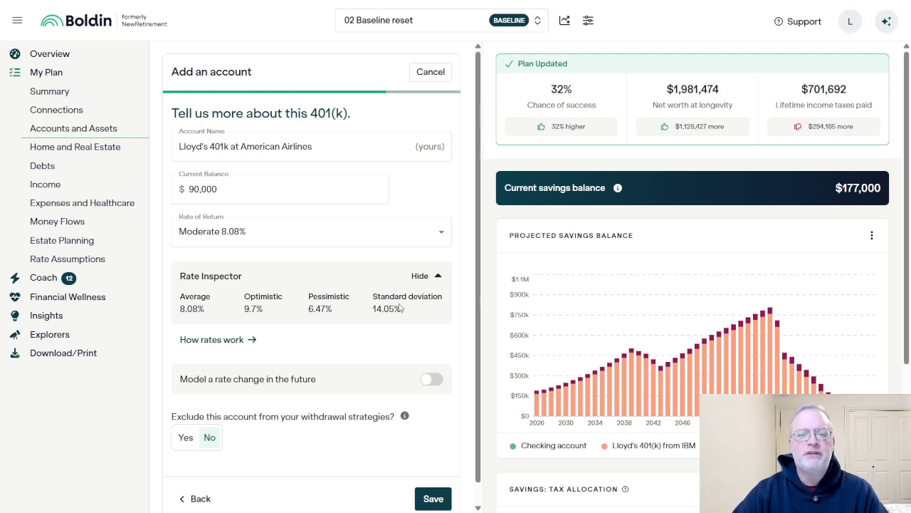
pyautogui.click(442, 242)
pyautogui.click(251, 276)
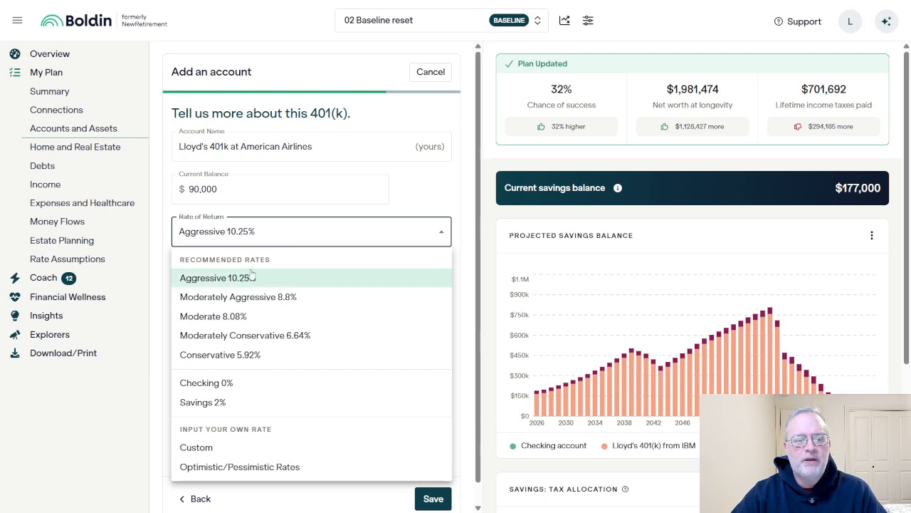
pyautogui.click(229, 354)
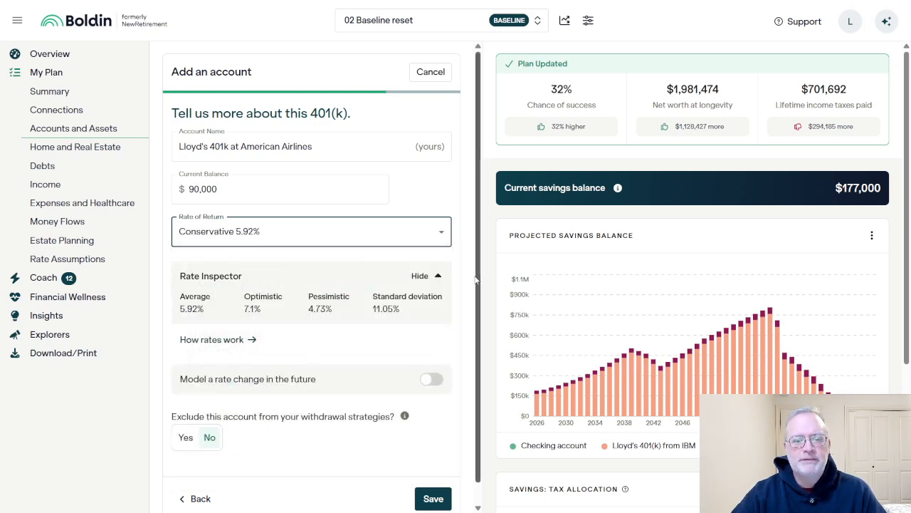
pyautogui.click(447, 277)
# Set the American Airlines 401(k)'s rate of return to Moderate 8.08% and save the account
pyautogui.click(451, 235)
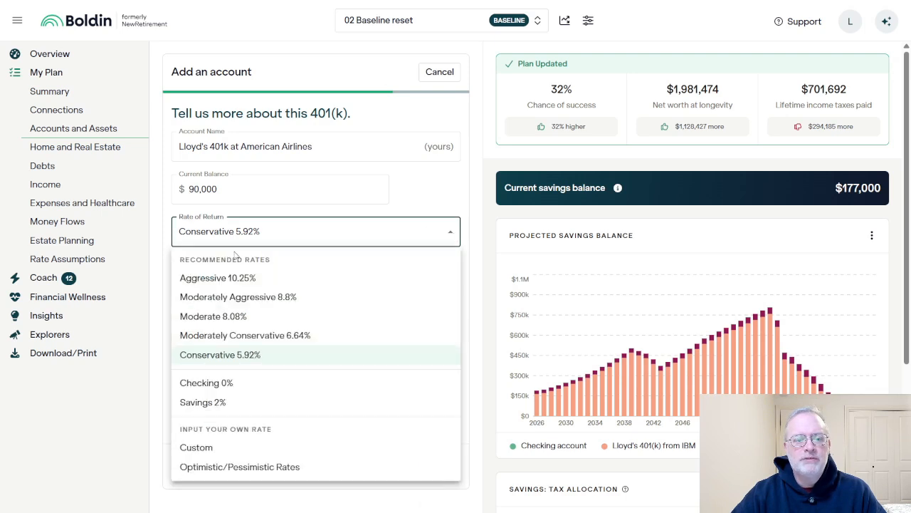
pyautogui.click(238, 317)
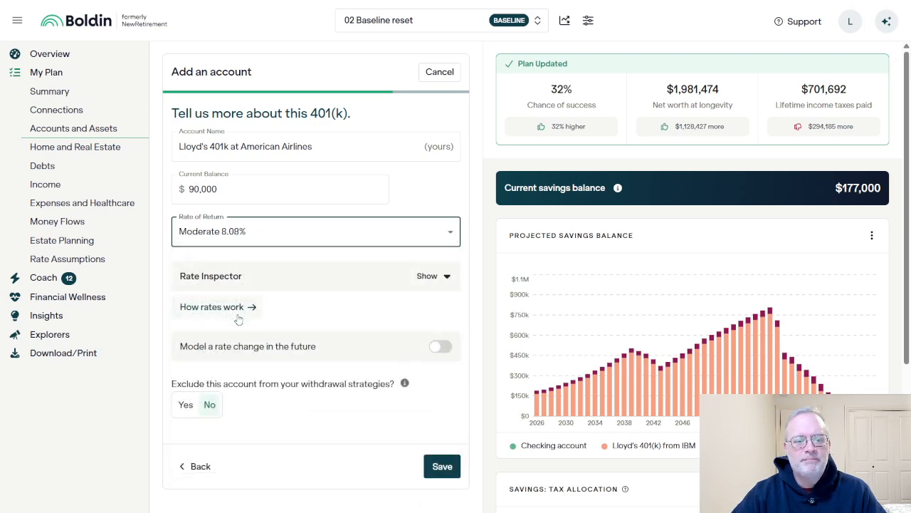
pyautogui.click(436, 467)
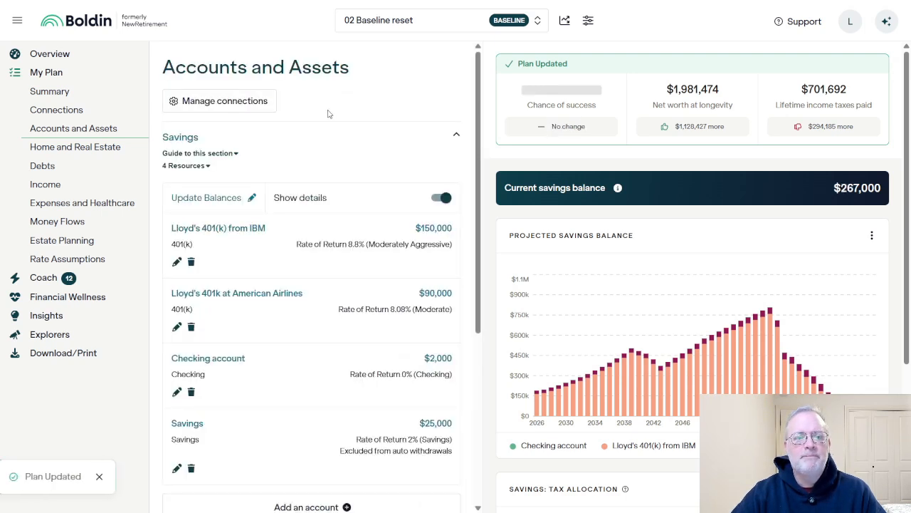
# Start adding another account of type 401(k) that belongs to the spouse
pyautogui.scroll(-3, 271, 352)
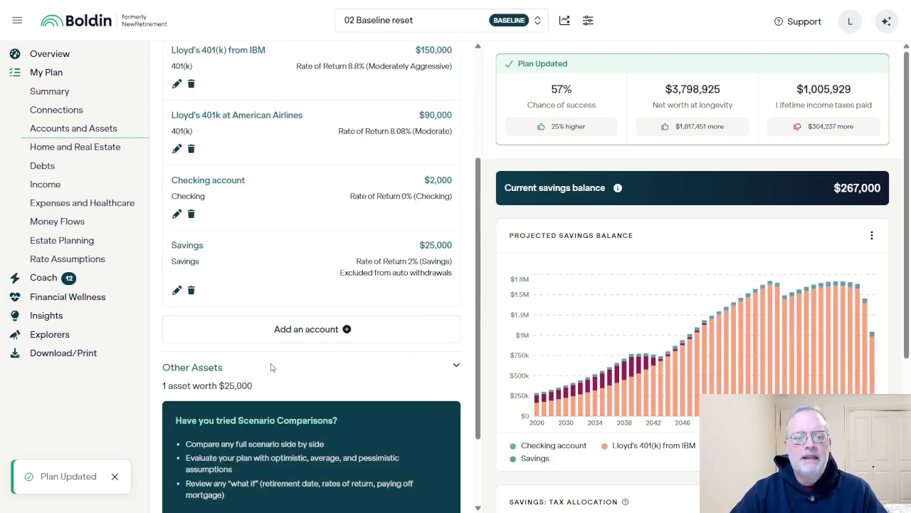
pyautogui.click(325, 331)
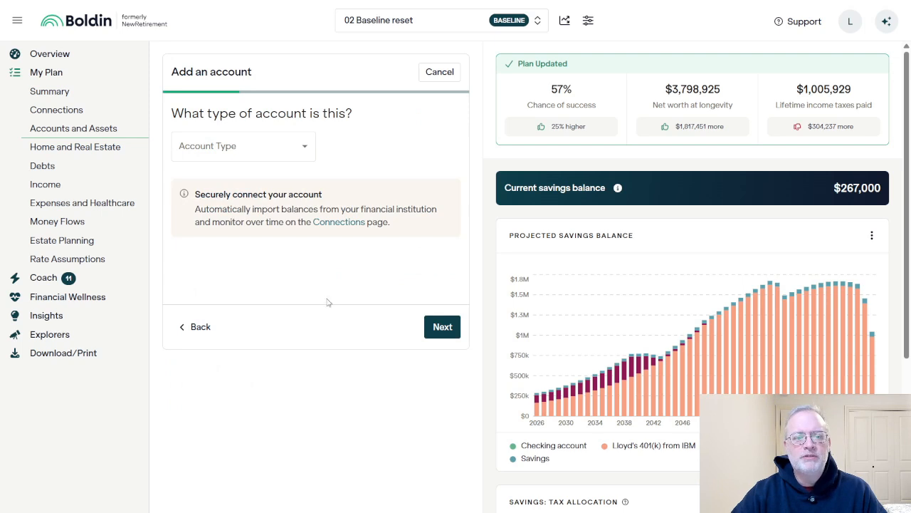
pyautogui.click(305, 146)
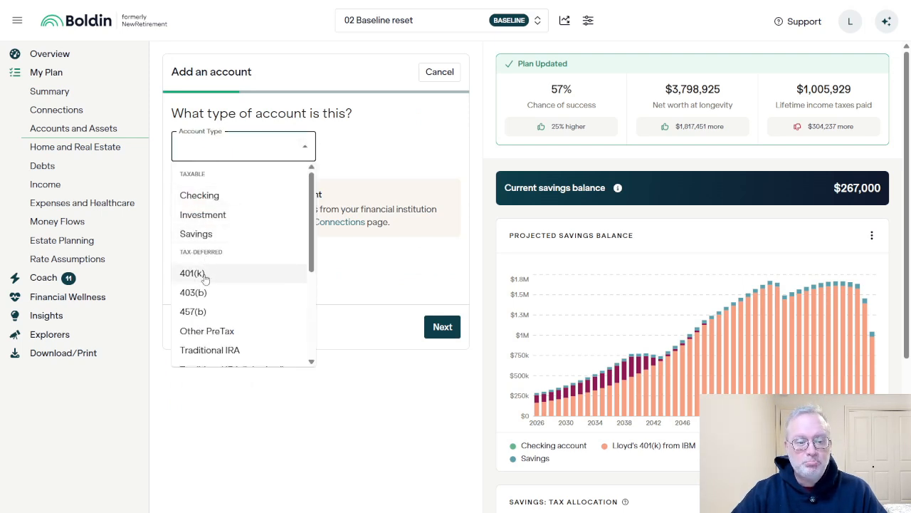
pyautogui.scroll(-3, 227, 291)
pyautogui.scroll(2, 228, 289)
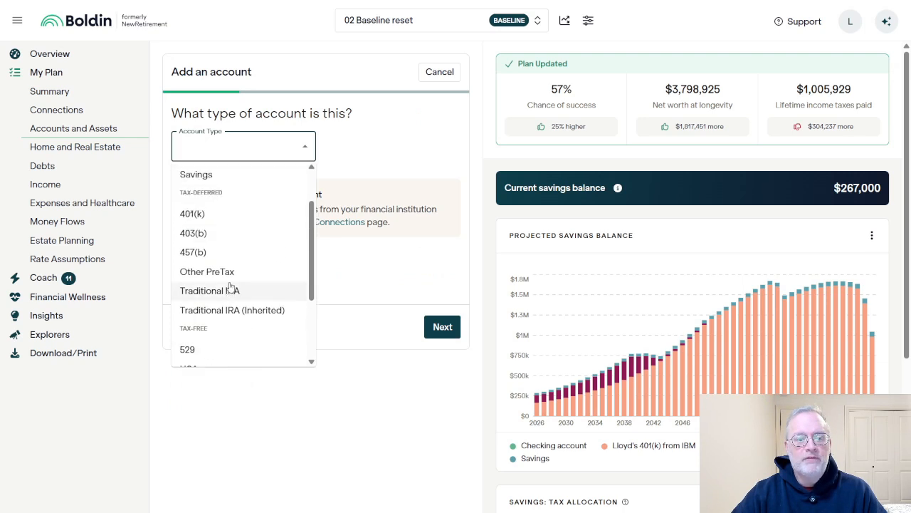
pyautogui.click(228, 217)
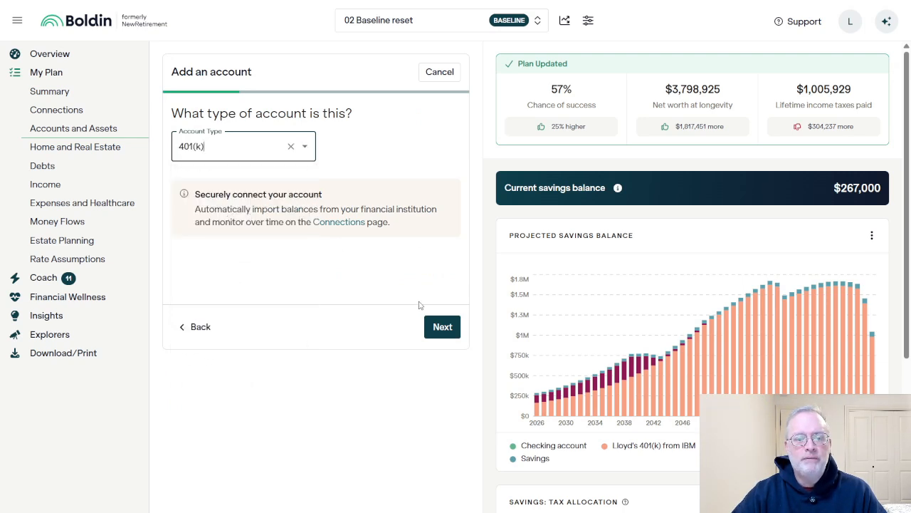
pyautogui.click(439, 326)
pyautogui.click(396, 185)
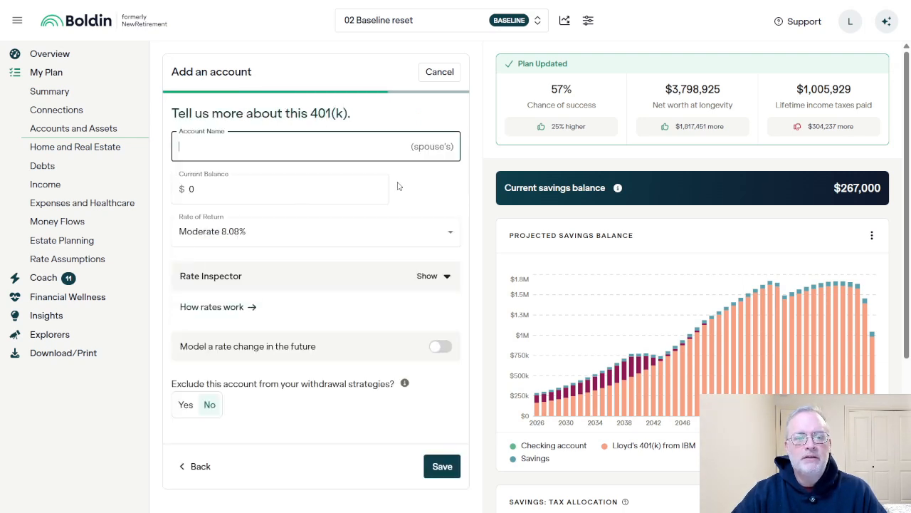
# Name the account with the spouse's first name plus "401k", set its current balance to $250,000, and save it
pyautogui.write("Lenora's 401k")
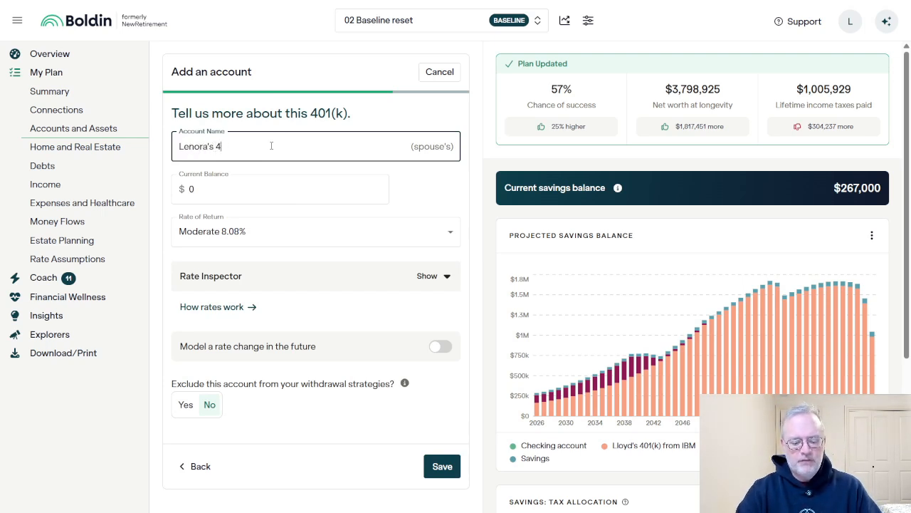
pyautogui.click(236, 191)
pyautogui.write('2500000')
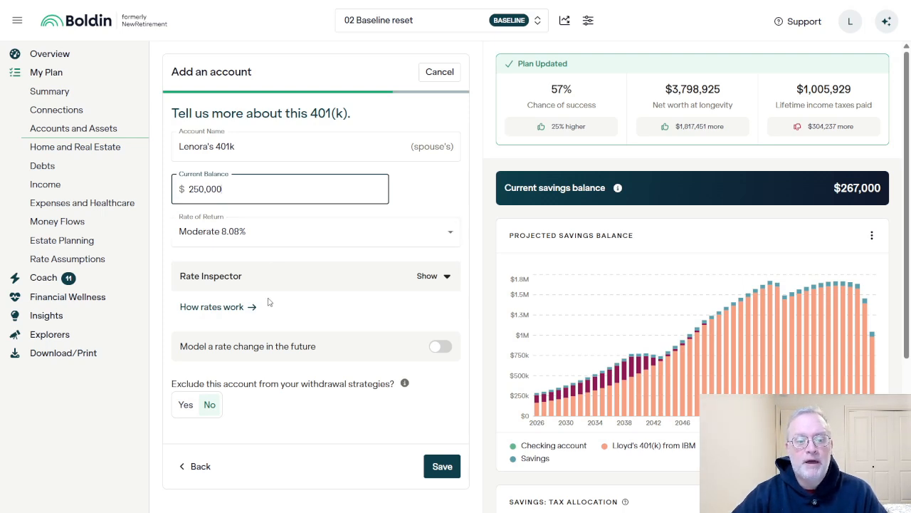
pyautogui.click(442, 472)
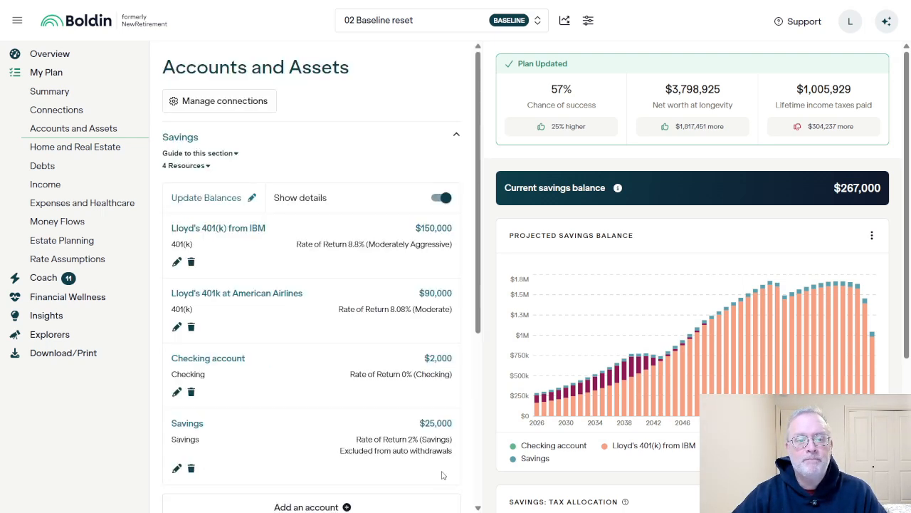
# Start adding another account to the savings section
pyautogui.scroll(-3, 250, 360)
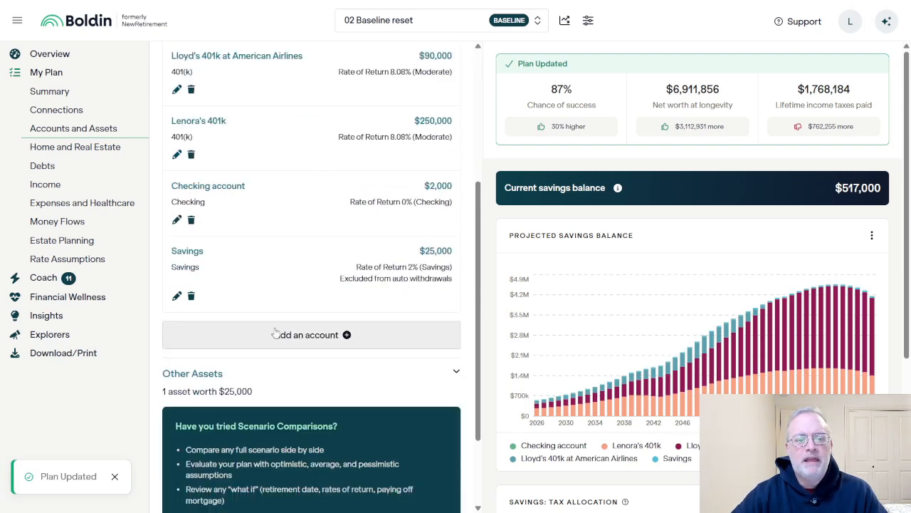
pyautogui.scroll(1, 305, 254)
pyautogui.click(316, 394)
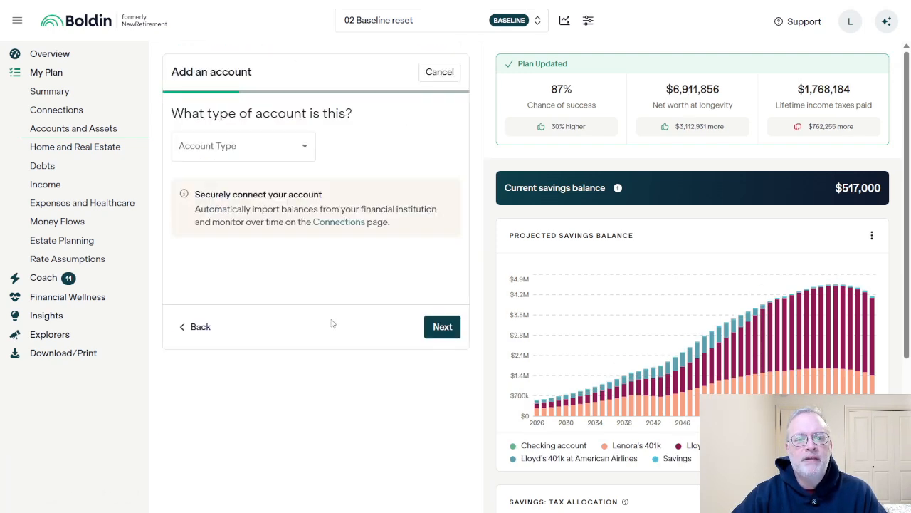
# Review the available account types, choose Roth IRA for the new account, and assign it to the spouse
pyautogui.click(305, 151)
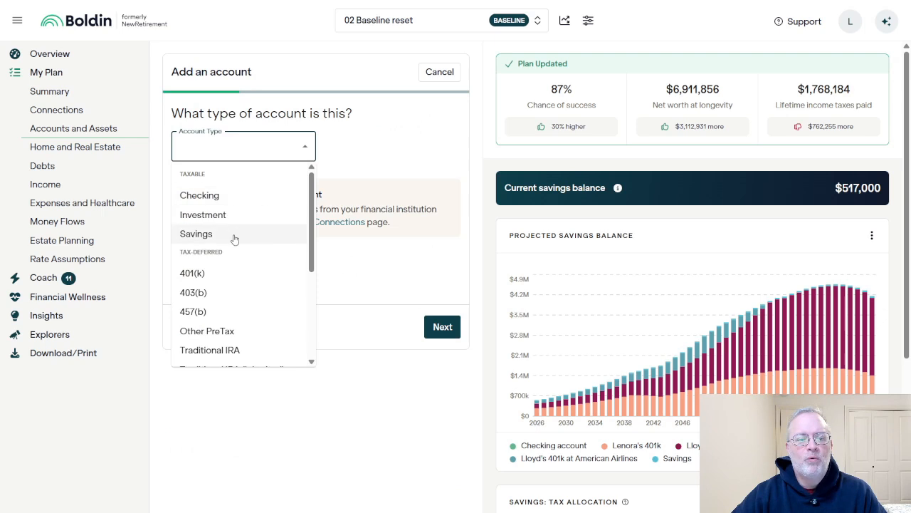
pyautogui.scroll(-3, 235, 313)
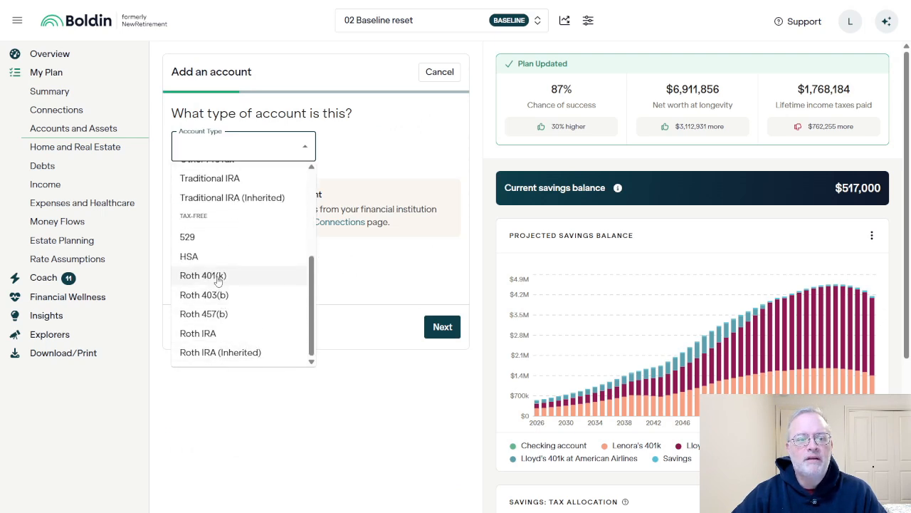
pyautogui.scroll(3, 218, 280)
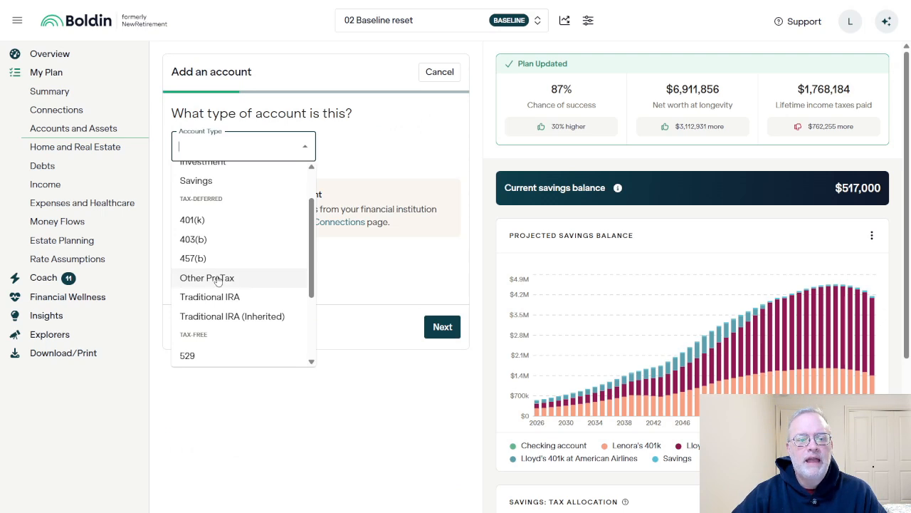
pyautogui.scroll(-3, 219, 280)
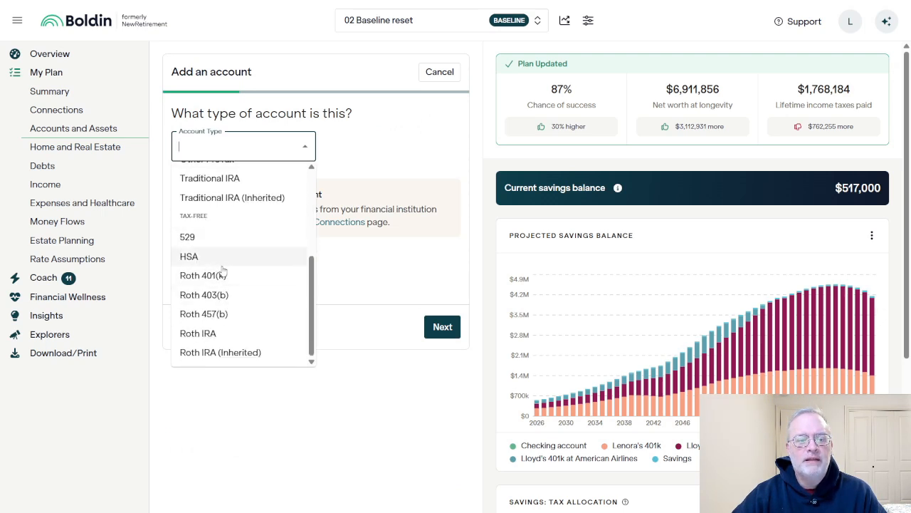
pyautogui.scroll(5, 222, 271)
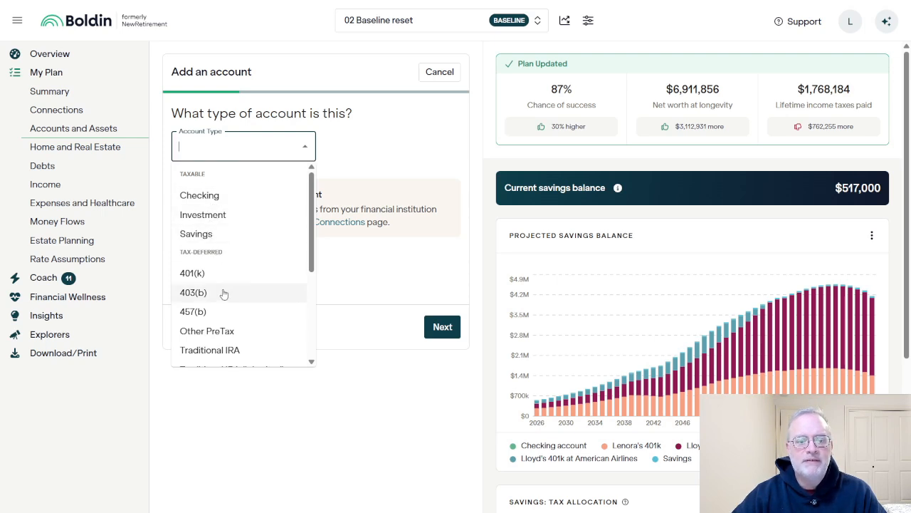
pyautogui.scroll(-2, 226, 306)
pyautogui.scroll(-1, 230, 306)
pyautogui.scroll(2, 224, 285)
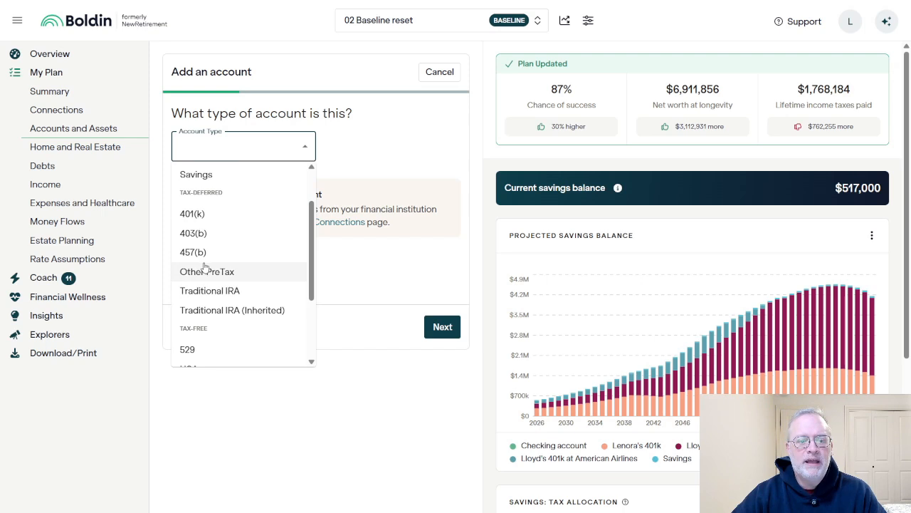
pyautogui.scroll(-1, 211, 309)
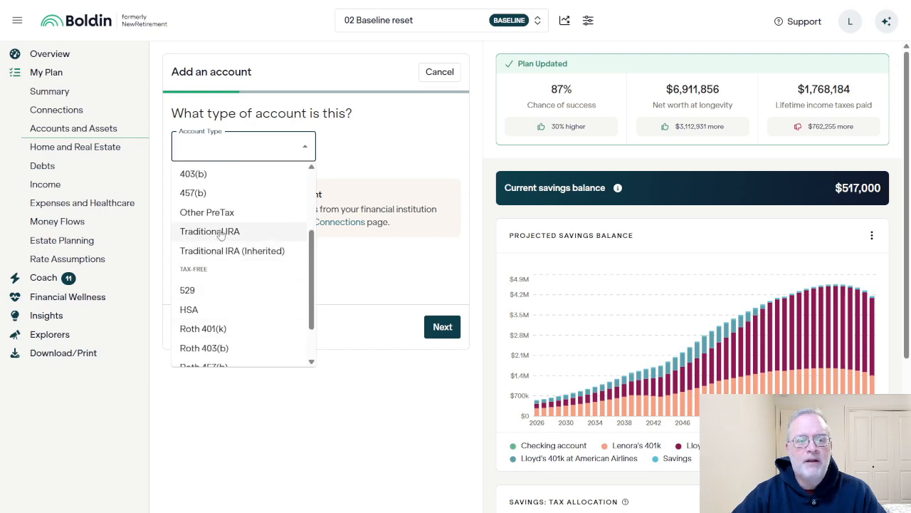
pyautogui.scroll(-1, 239, 314)
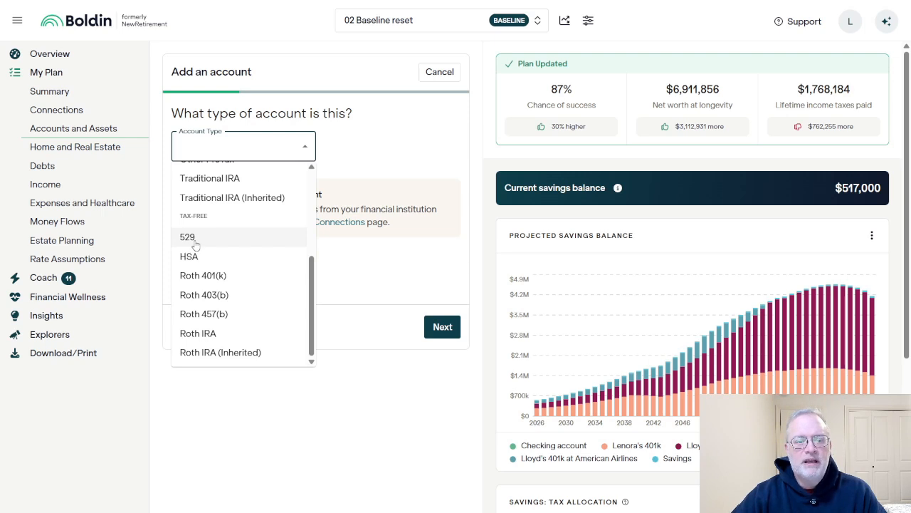
pyautogui.click(203, 334)
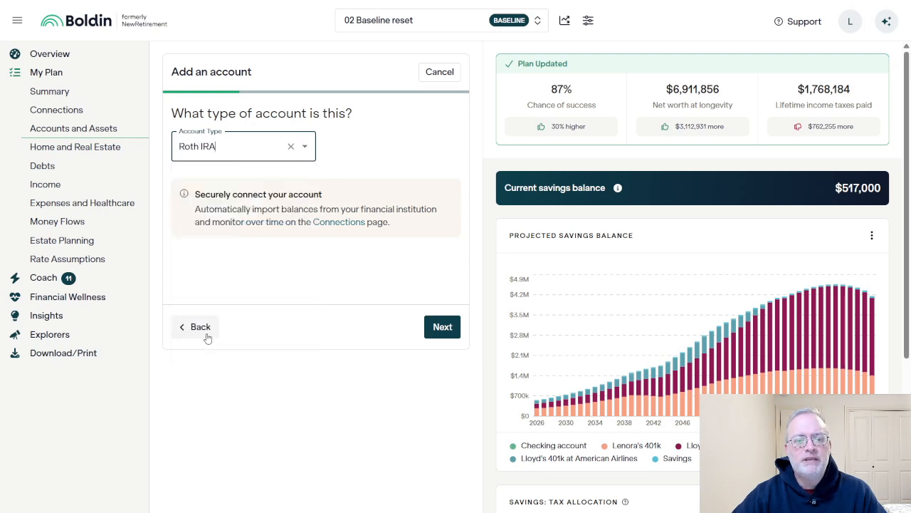
pyautogui.click(443, 327)
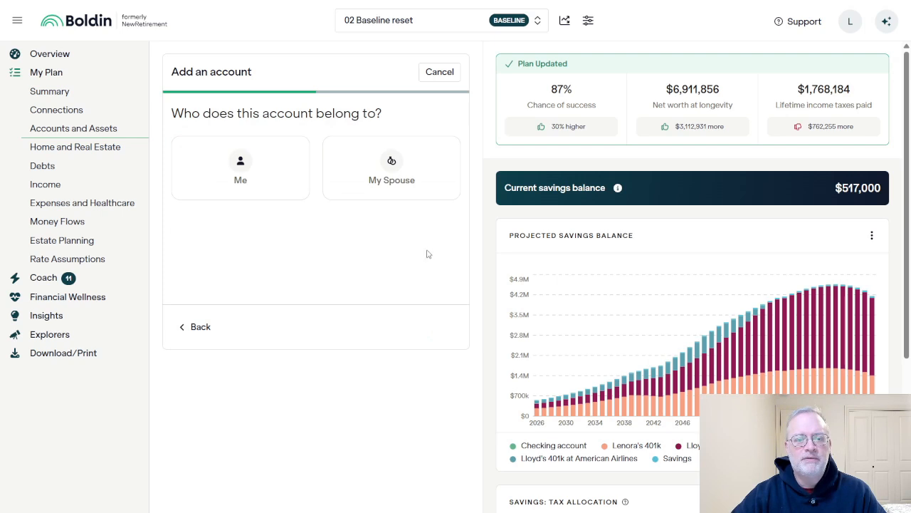
pyautogui.click(394, 176)
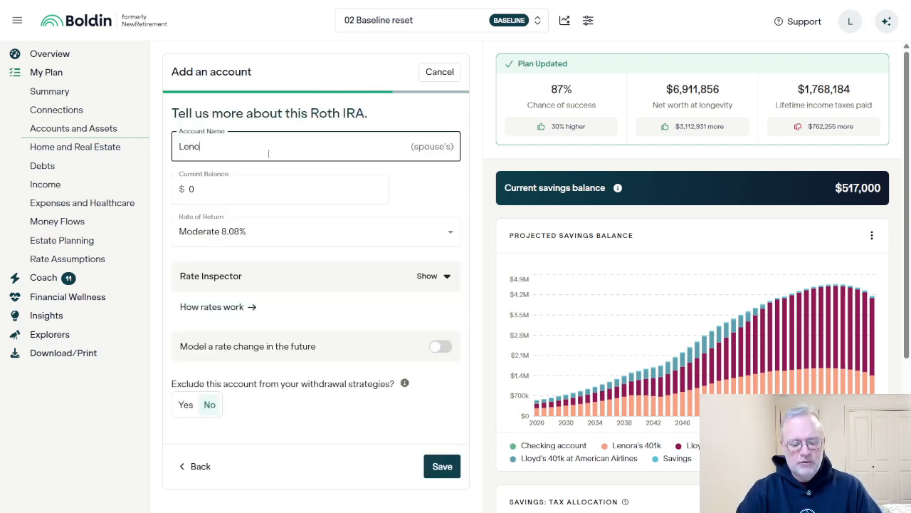
# Name the account with the spouse's first name plus "Roth account" and set its current balance to $50,000
pyautogui.write("Lenora's Roth accoutn")
pyautogui.press('BackSpace')
pyautogui.press('BackSpace')
pyautogui.write('nt')
pyautogui.click(271, 197)
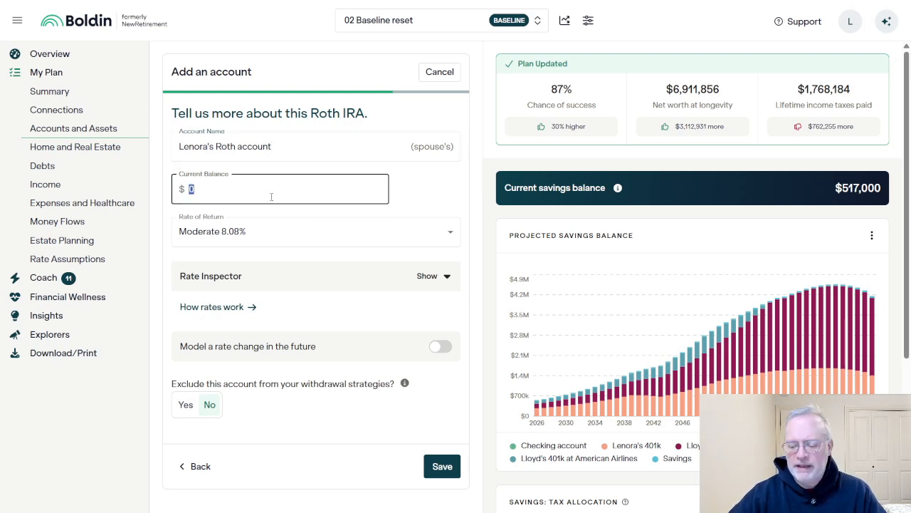
pyautogui.write('500000')
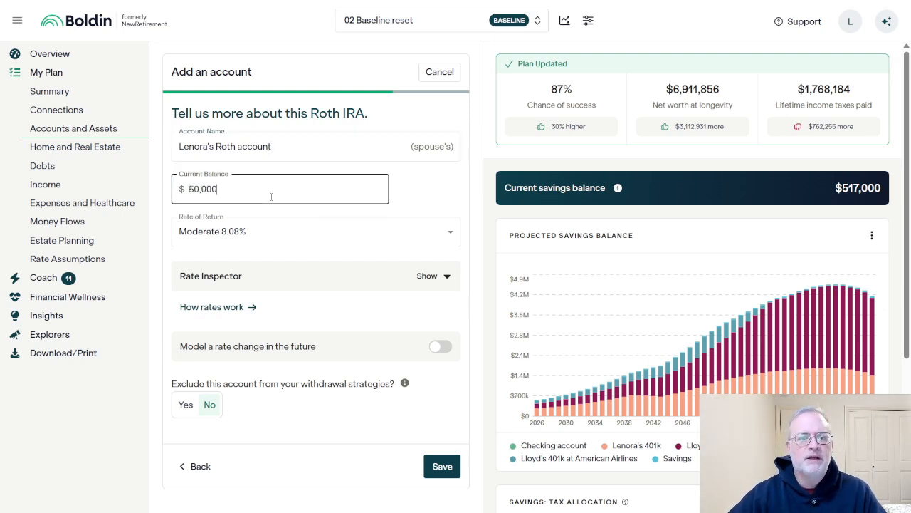
# Set the Roth IRA's rate of return to Aggressive 10.25% and save the account
pyautogui.click(447, 239)
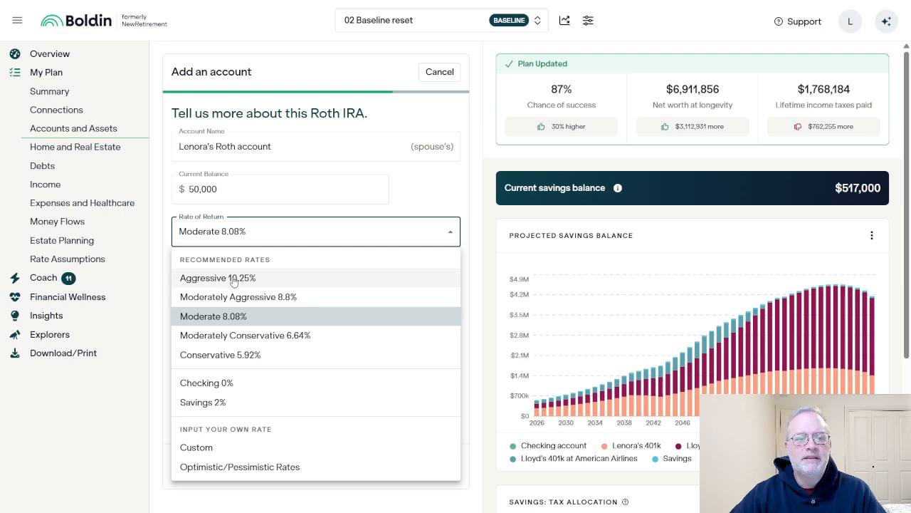
pyautogui.click(299, 277)
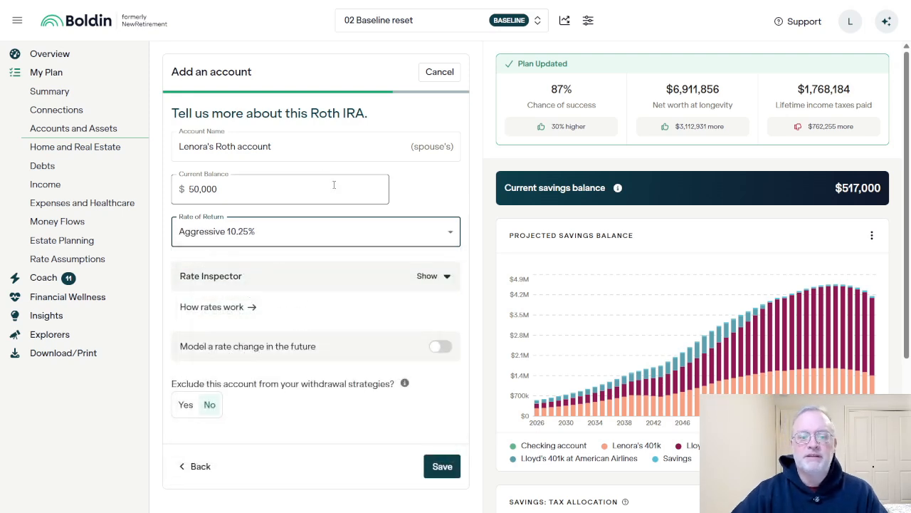
pyautogui.click(442, 466)
# Review the savings list, checking each account's type, balance and rate of return
pyautogui.scroll(-4, 329, 306)
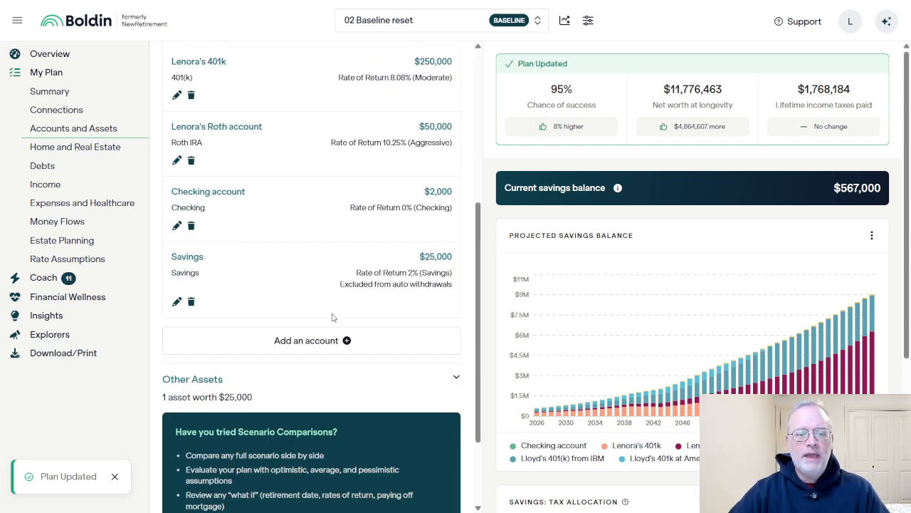
pyautogui.scroll(4, 332, 317)
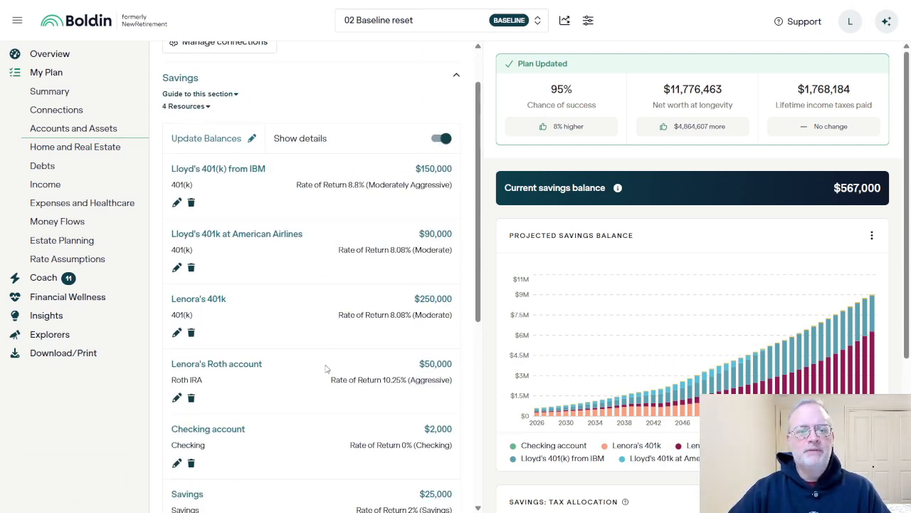
pyautogui.scroll(-2, 323, 371)
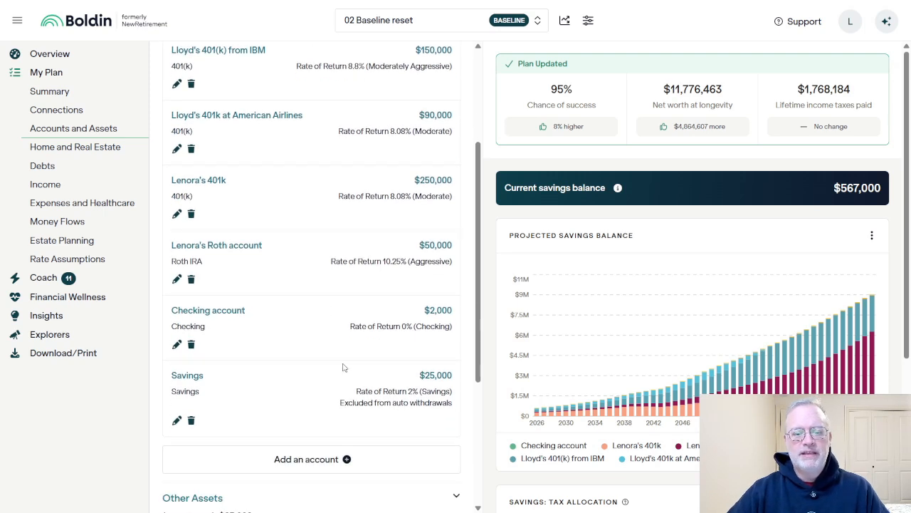
pyautogui.scroll(2, 338, 367)
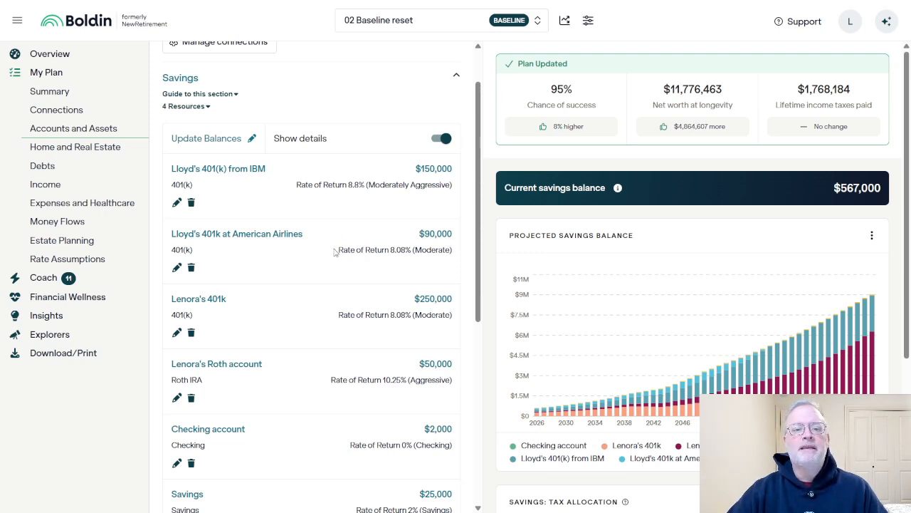
pyautogui.scroll(-3, 334, 272)
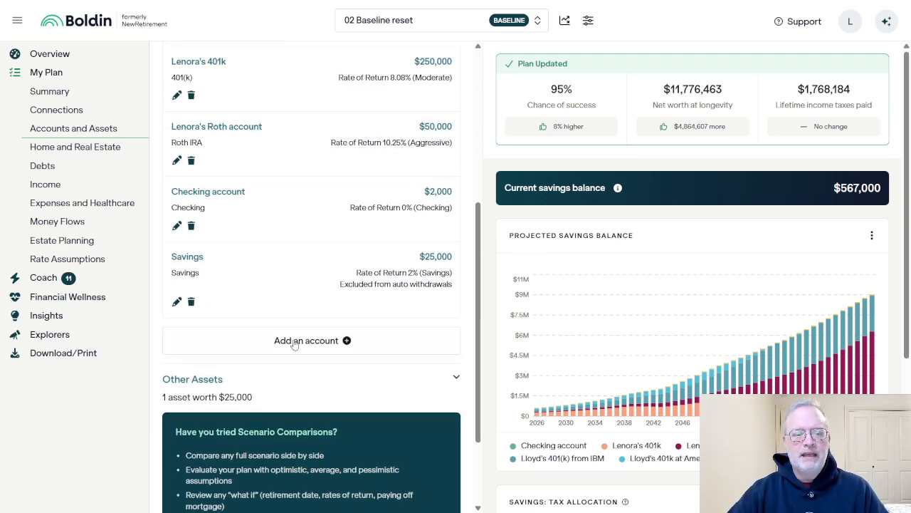
pyautogui.scroll(-1, 286, 369)
pyautogui.scroll(3, 286, 366)
pyautogui.scroll(3, 330, 181)
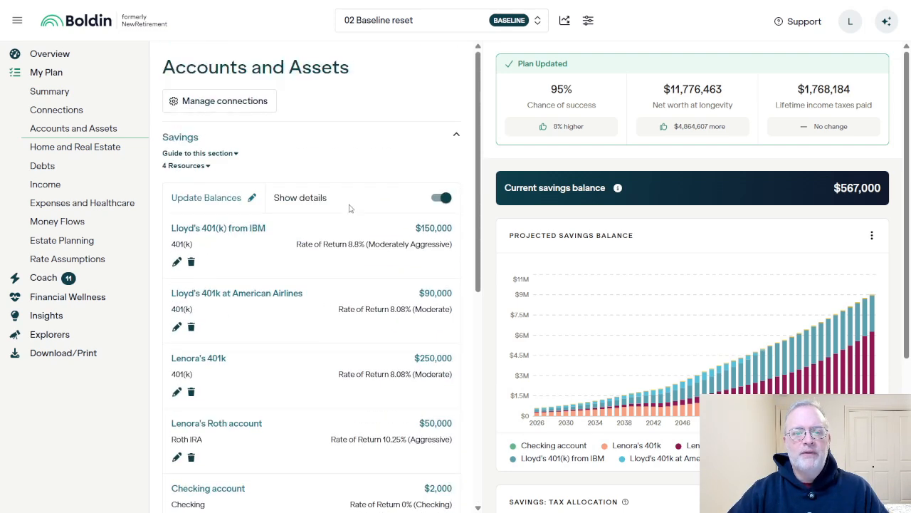
# Collapse the savings section, expand Other Assets, and start adding an asset of type Vehicle
pyautogui.click(456, 138)
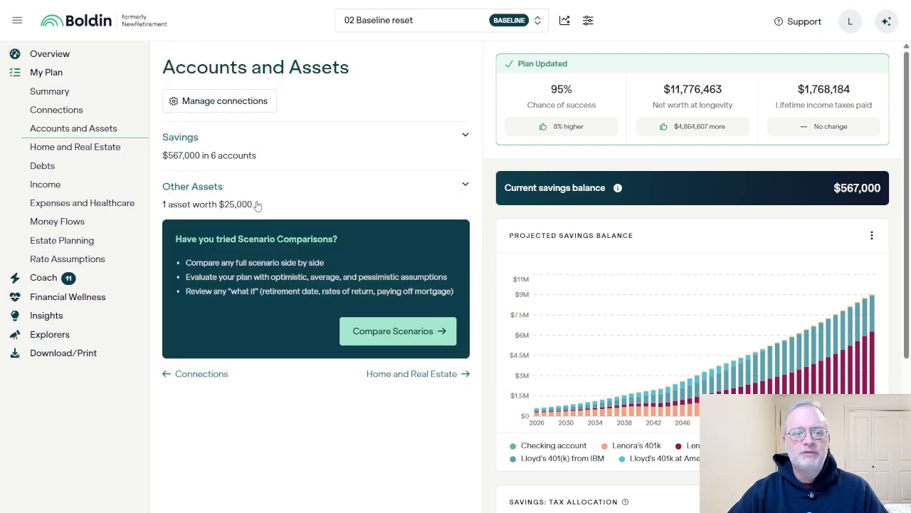
pyautogui.click(465, 186)
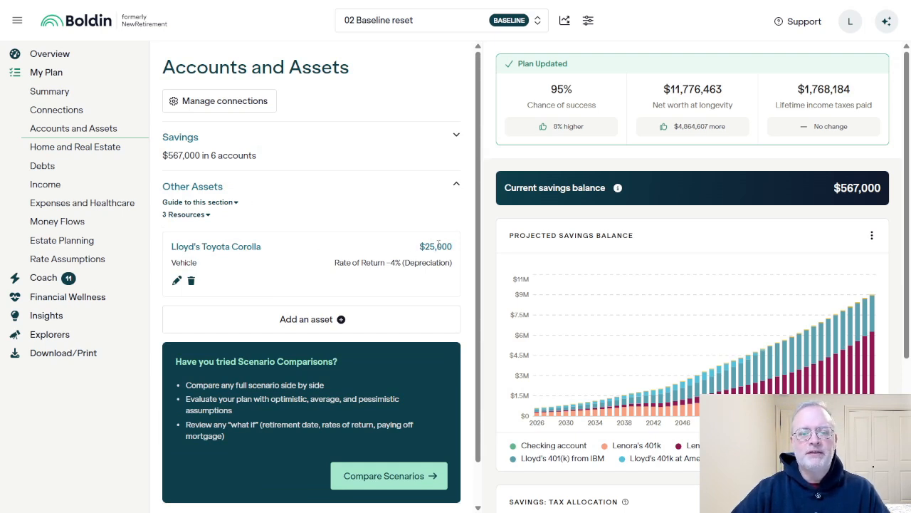
pyautogui.click(290, 321)
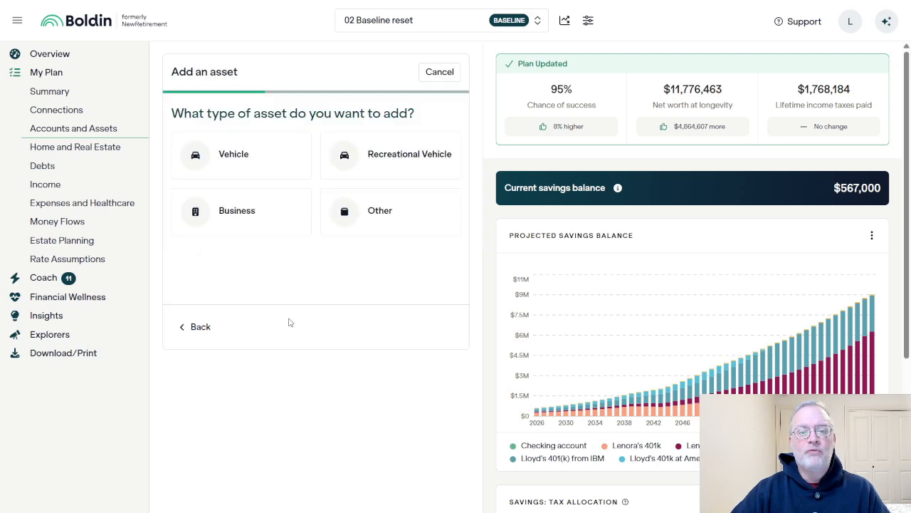
pyautogui.click(242, 166)
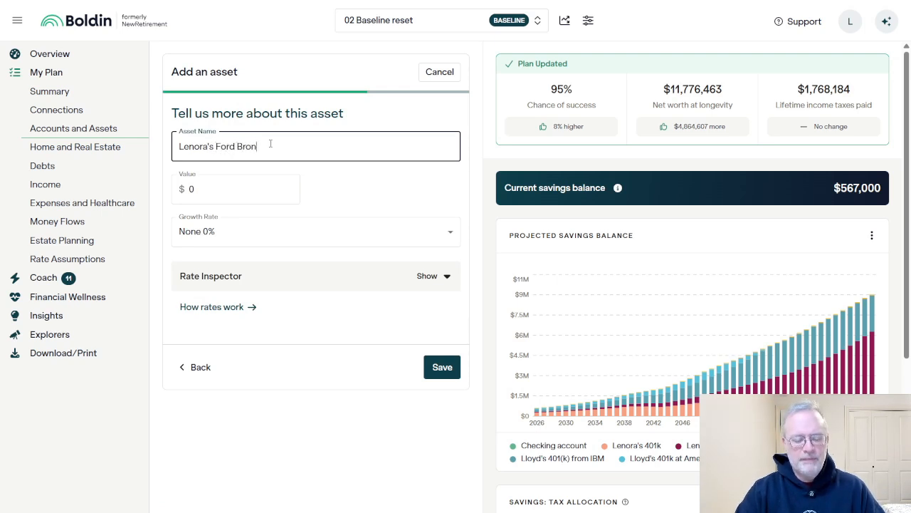
# Name the vehicle with the spouse's first name plus "Ford Bronco" and set its value to $35,000
pyautogui.click(266, 186)
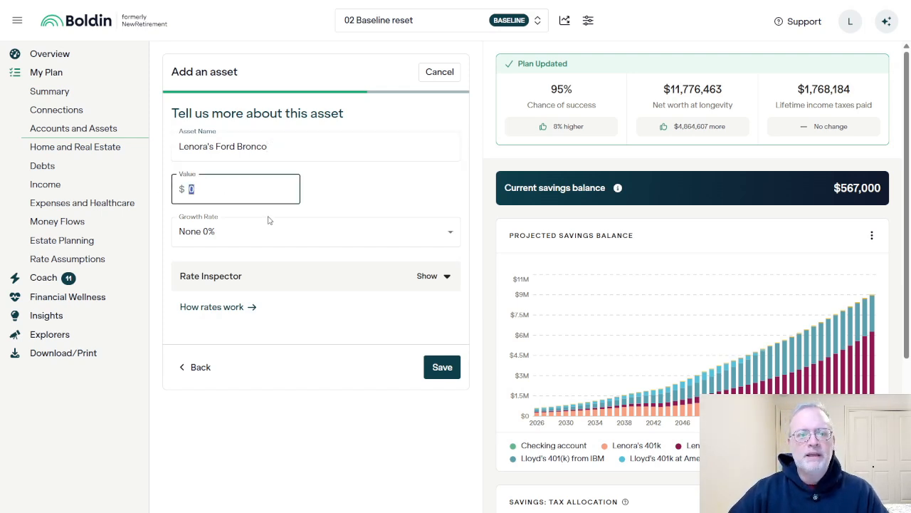
pyautogui.write('350000')
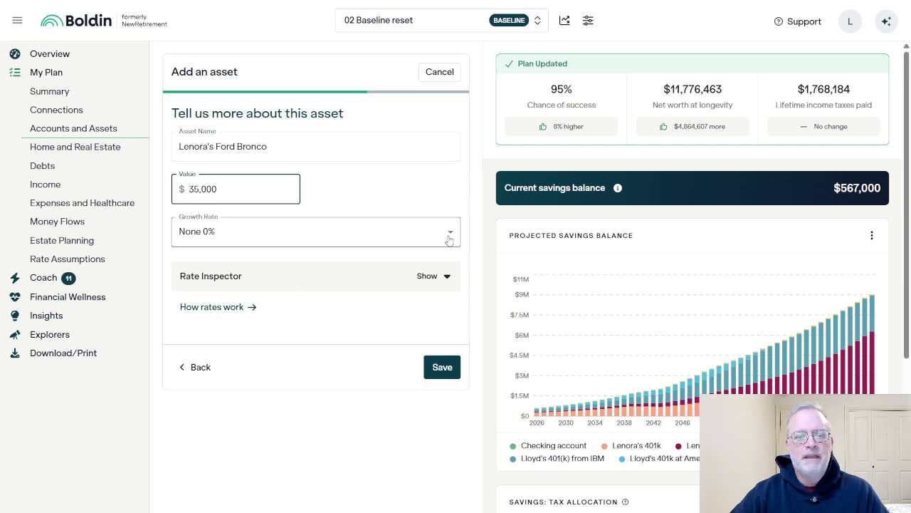
pyautogui.click(445, 201)
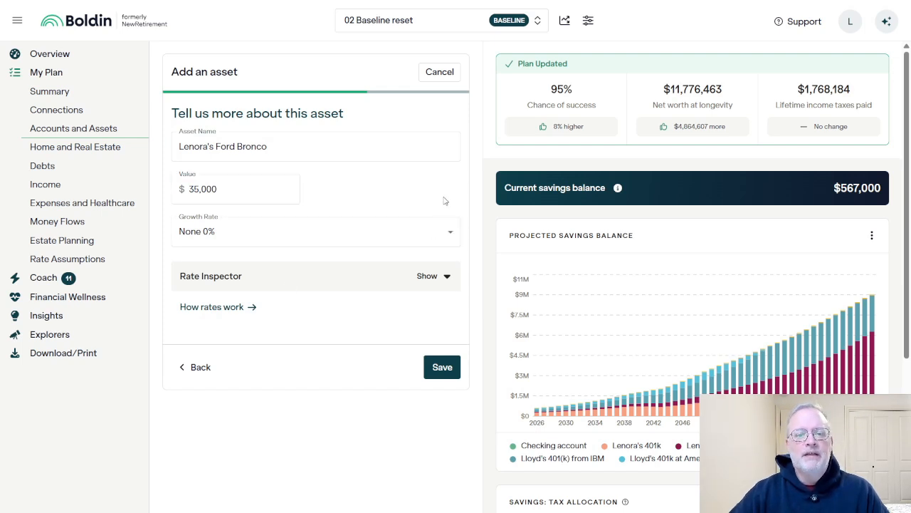
# Set the Ford Bronco's growth rate to Depreciation -4%, check its Rate Inspector figures, and save the asset
pyautogui.click(450, 234)
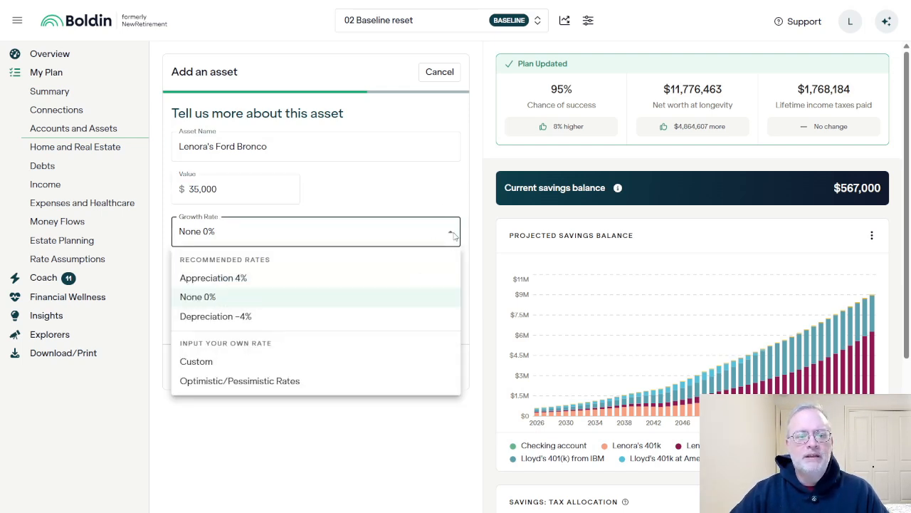
pyautogui.click(228, 319)
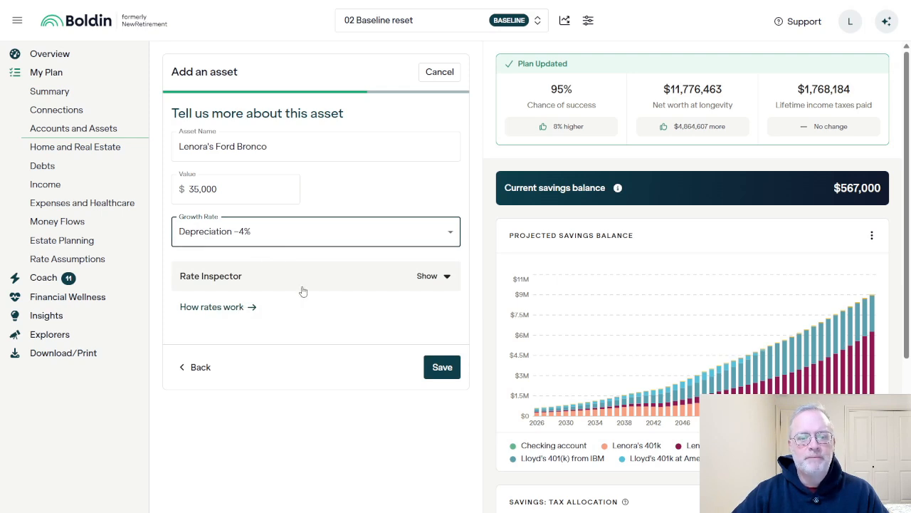
pyautogui.click(447, 276)
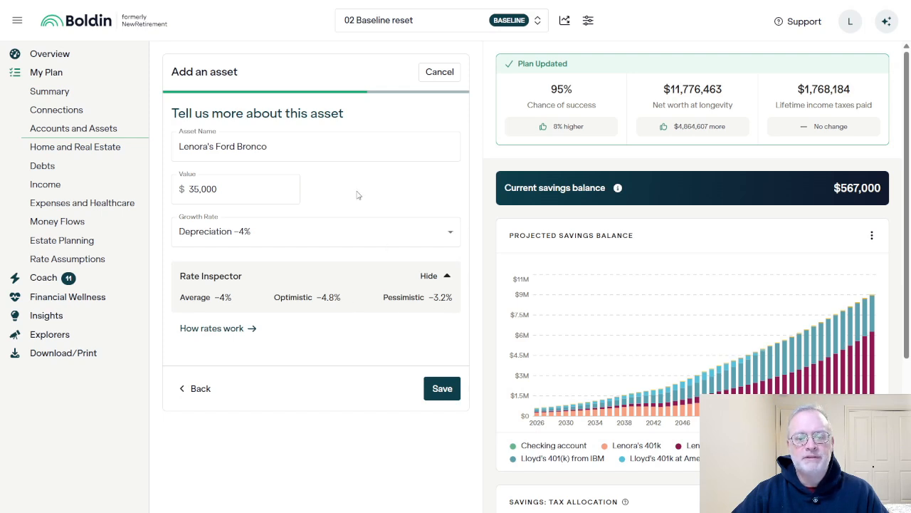
pyautogui.click(437, 390)
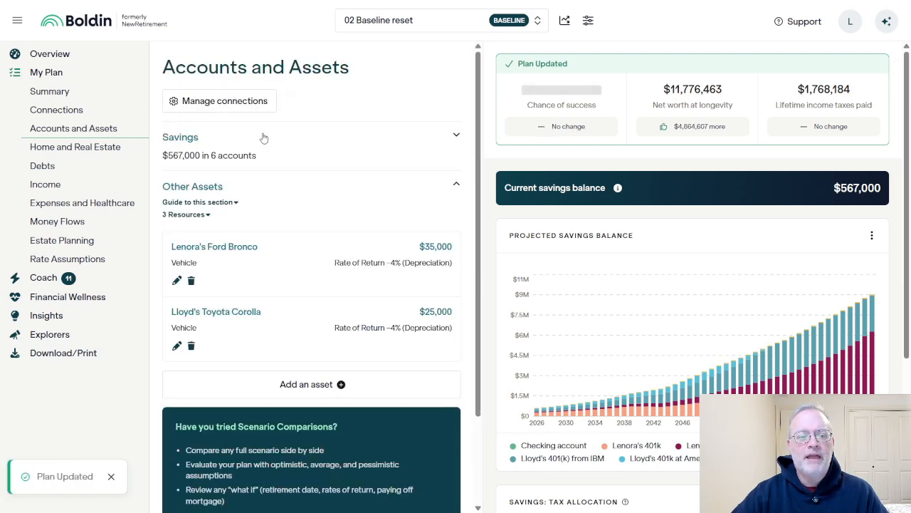
# Add another asset of type Other and name it with the account holder's first name plus "Rolex collection"
pyautogui.scroll(-2, 294, 266)
pyautogui.click(309, 273)
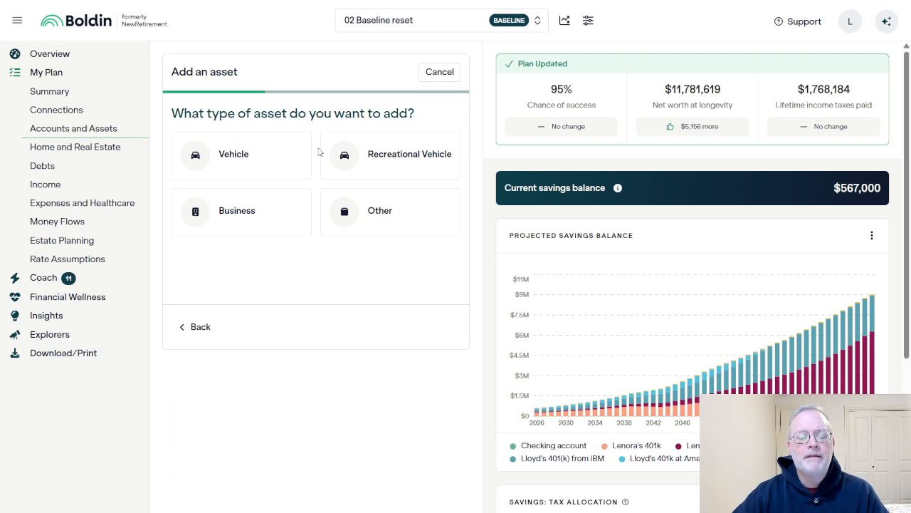
pyautogui.click(380, 219)
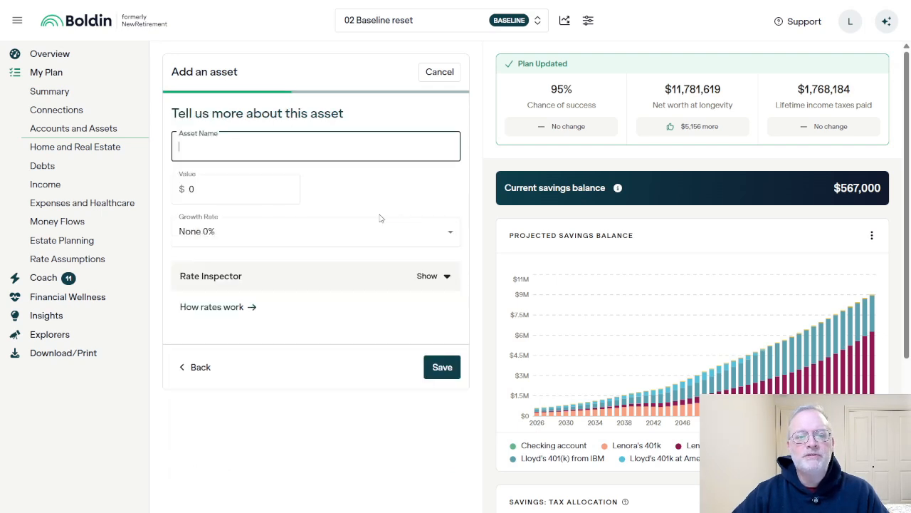
pyautogui.write('I')
pyautogui.write('L')
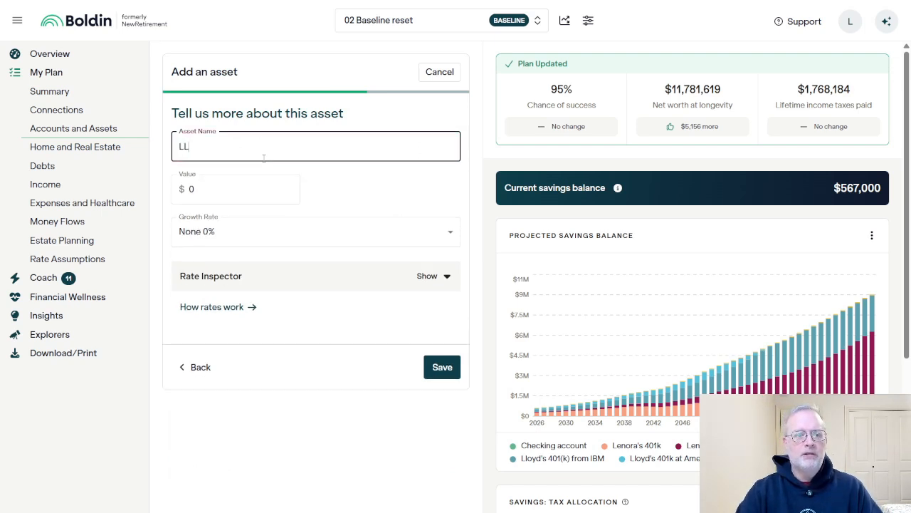
pyautogui.write("loyd's Rolex colelction")
pyautogui.press('BackSpace')
pyautogui.press('BackSpace')
pyautogui.press('BackSpace')
pyautogui.press('BackSpace')
pyautogui.press('BackSpace')
pyautogui.press('BackSpace')
pyautogui.press('BackSpace')
pyautogui.write('lection')
# Set the Rolex collection's value to $50,000 and its growth rate to Appreciation 4%
pyautogui.click(246, 189)
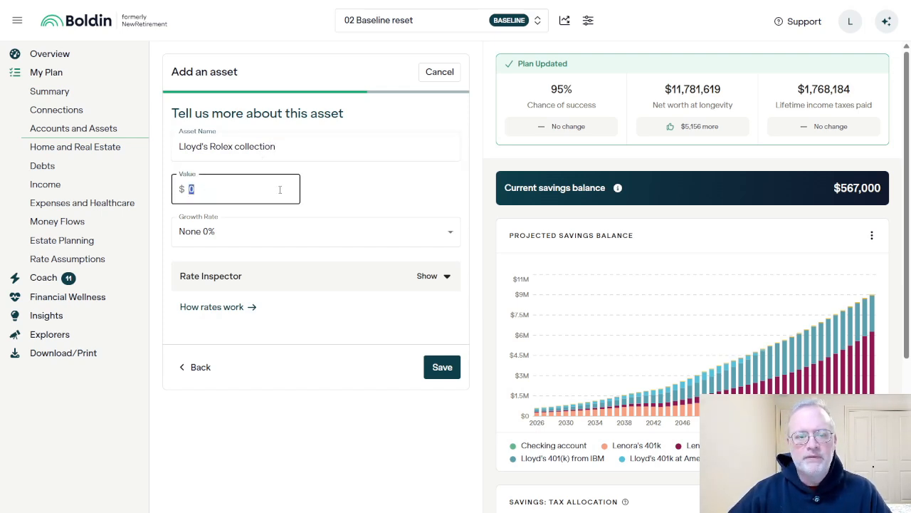
pyautogui.write('50,000')
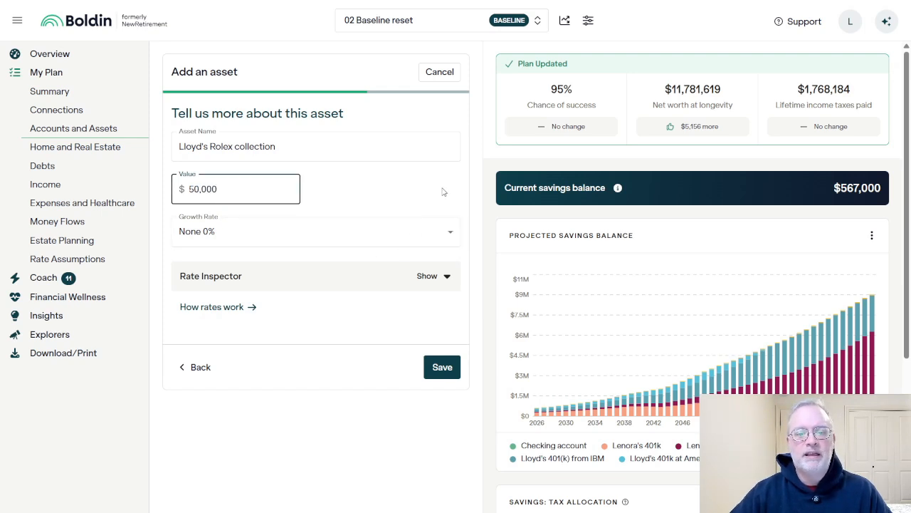
pyautogui.click(450, 237)
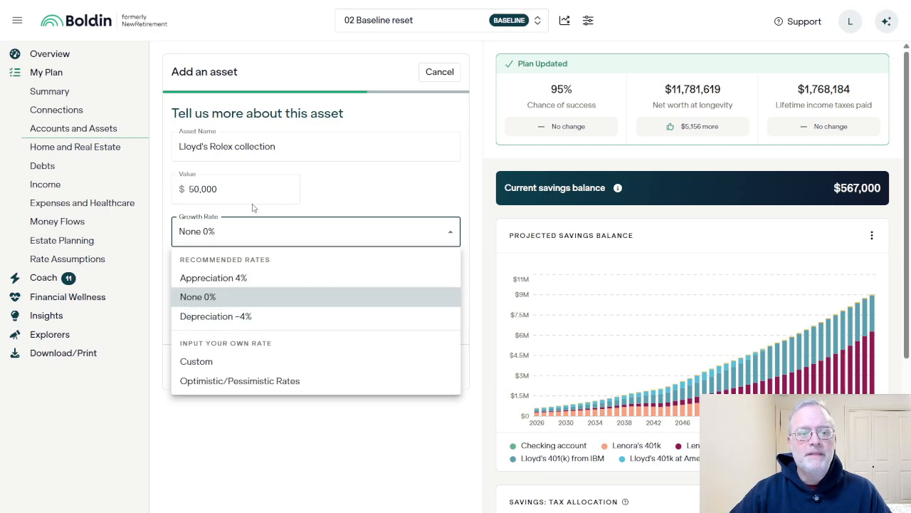
pyautogui.click(214, 278)
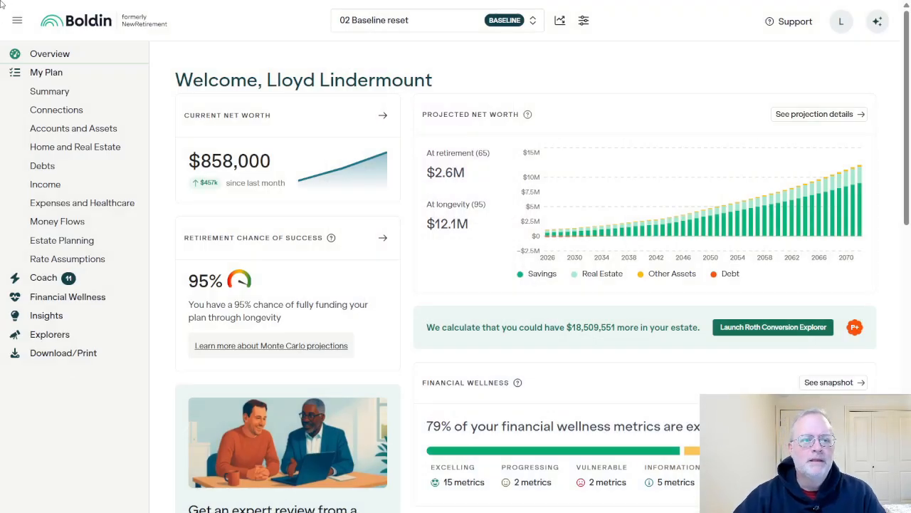
# From Accounts and Assets, open the connections manager, start adding a financial institution connection, and choose Wells Fargo
pyautogui.click(72, 129)
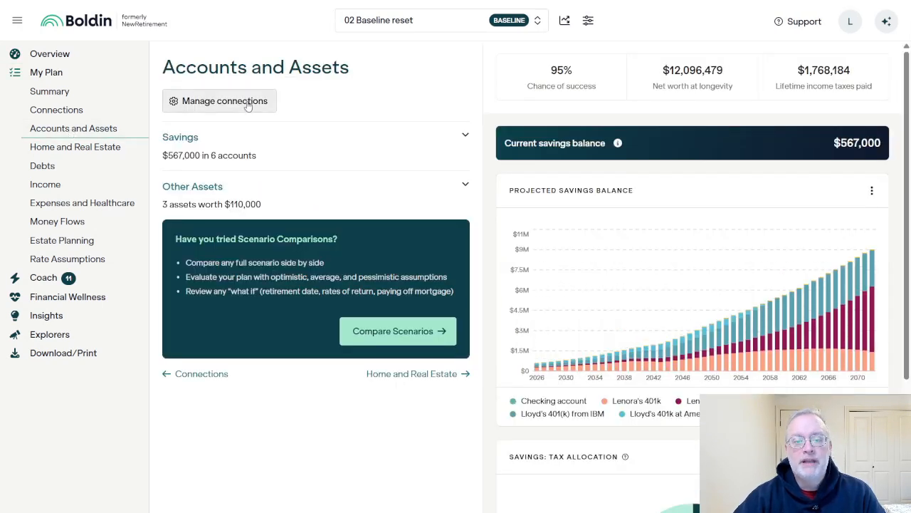
pyautogui.click(247, 104)
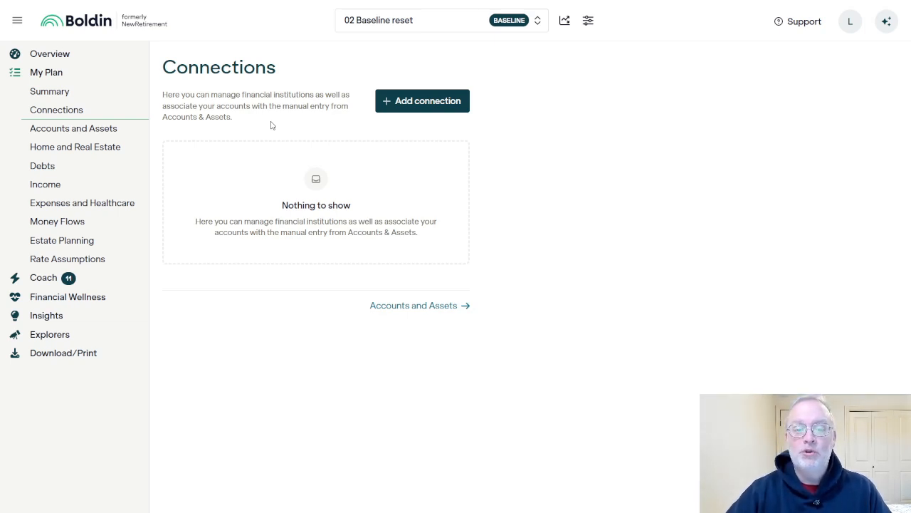
pyautogui.click(430, 102)
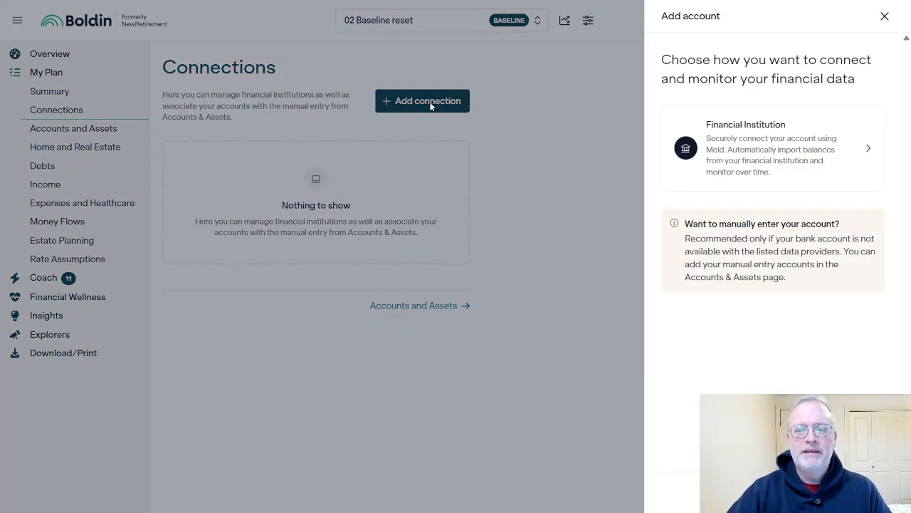
pyautogui.click(797, 153)
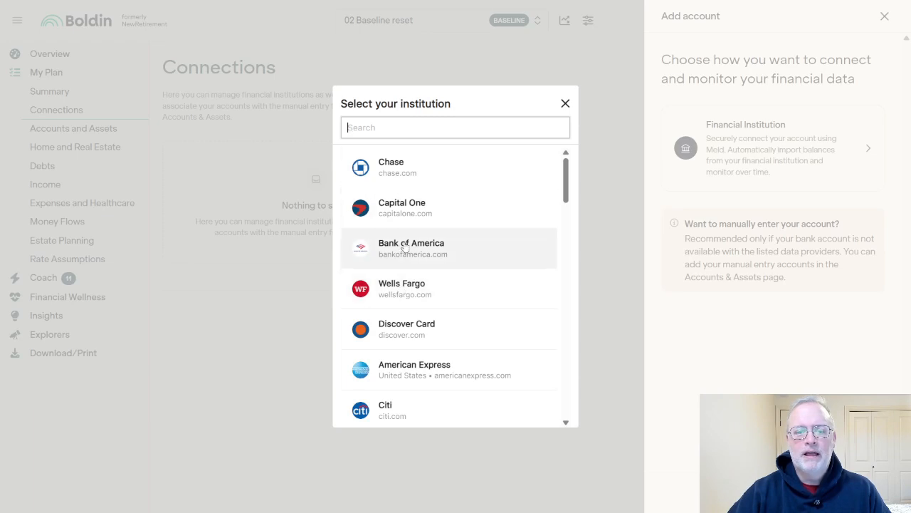
pyautogui.click(409, 289)
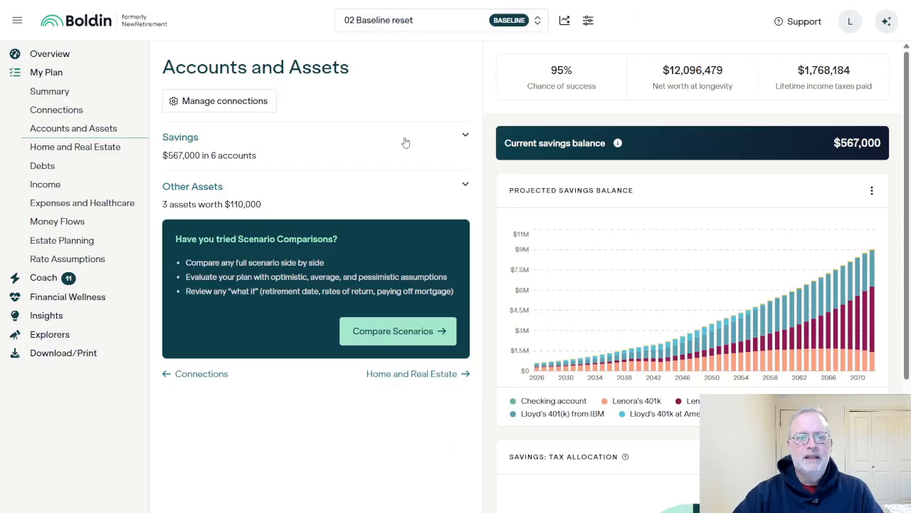
# Expand the savings section in Accounts and Assets and open the Update Balances form for all accounts
pyautogui.click(466, 137)
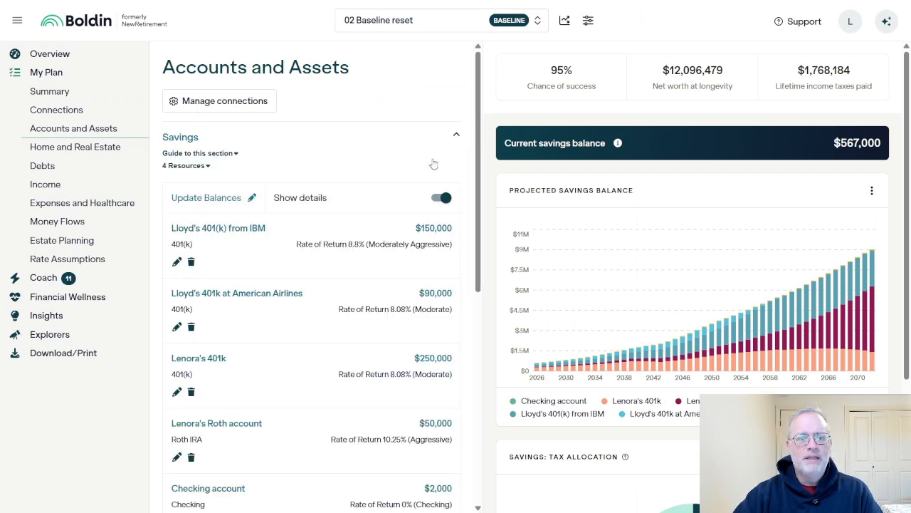
pyautogui.click(207, 198)
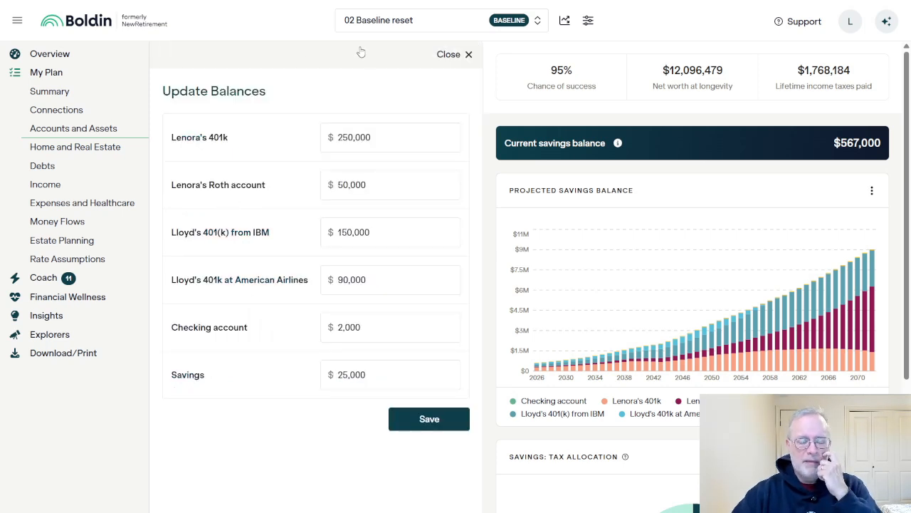